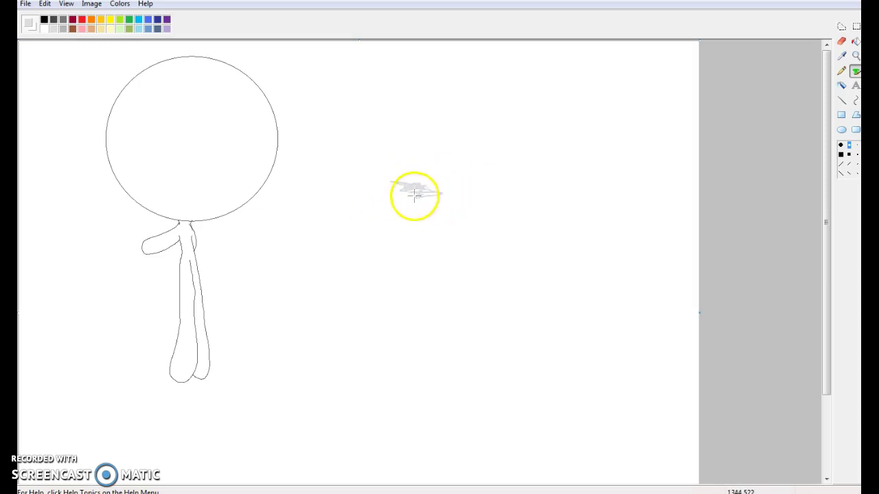
- Erase the grey scribble in the blank area beside the figure using the largest eraser size
click(842, 41)
click(409, 206)
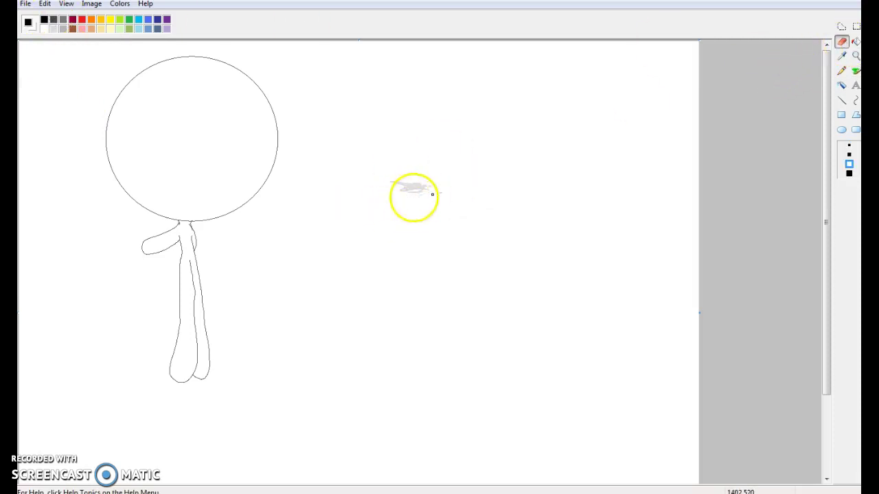
click(849, 173)
mouse_move(420, 229)
mouse_down()
mouse_move(441, 202)
mouse_move(364, 195)
mouse_move(434, 186)
mouse_move(394, 192)
mouse_move(377, 182)
mouse_move(410, 186)
mouse_move(388, 179)
mouse_move(487, 173)
mouse_move(522, 192)
mouse_up()
- Draw black pencil outlines for the parted fringe on the head, with jagged side locks extending past both sides of the circle
click(855, 61)
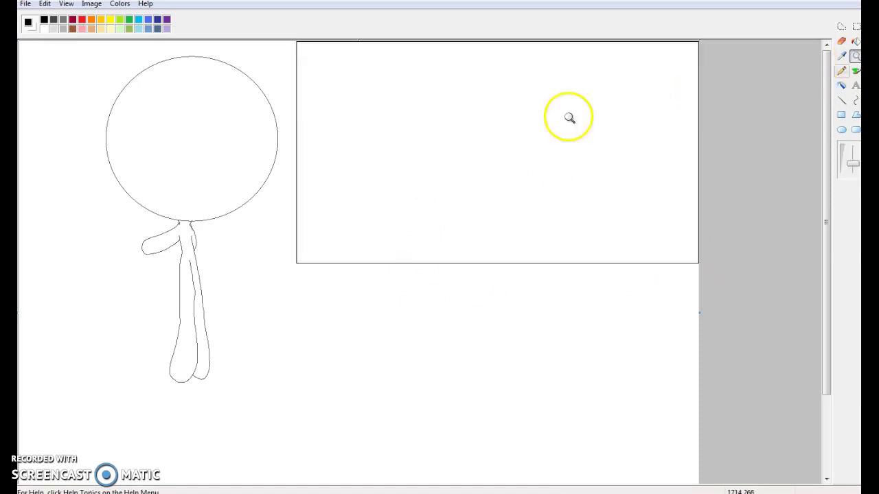
click(179, 155)
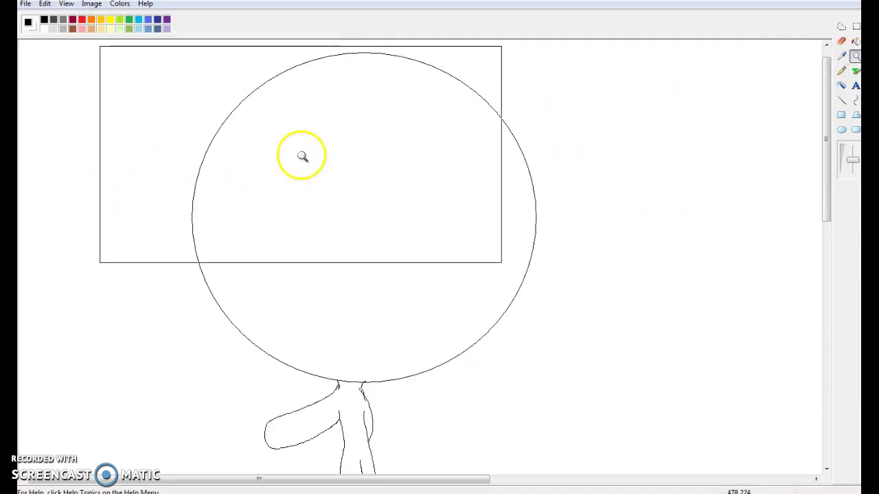
click(203, 492)
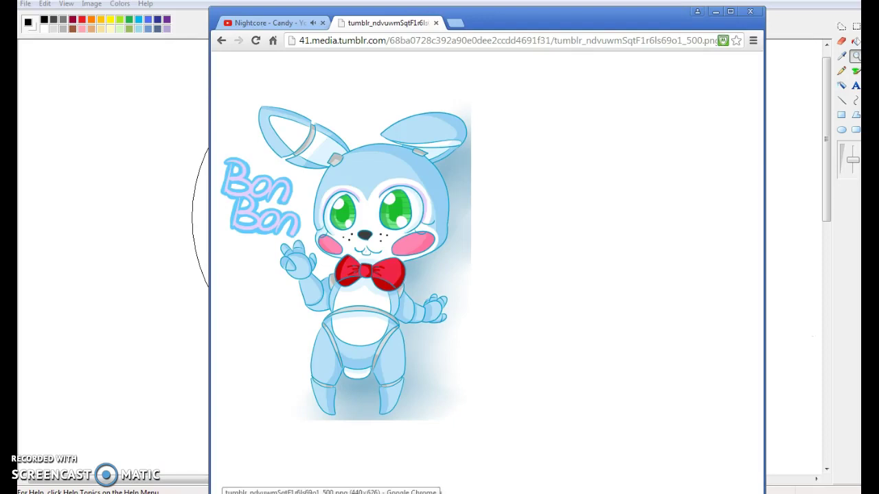
click(203, 492)
click(512, 175)
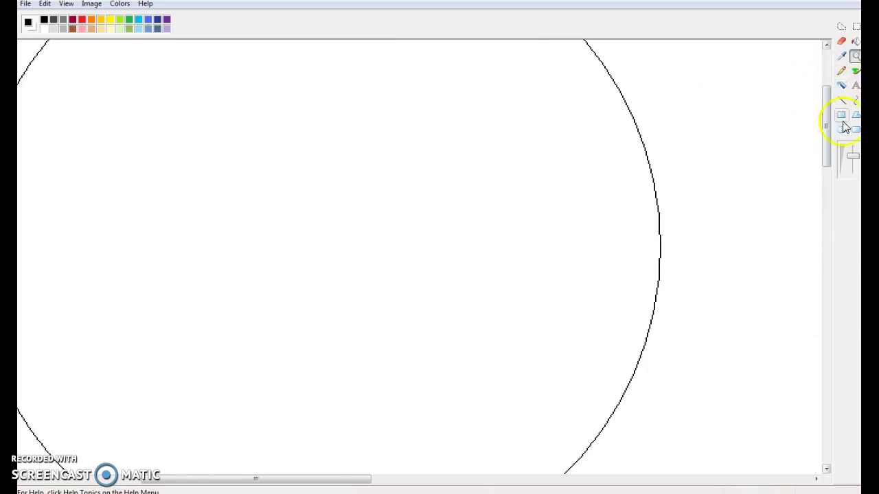
click(852, 162)
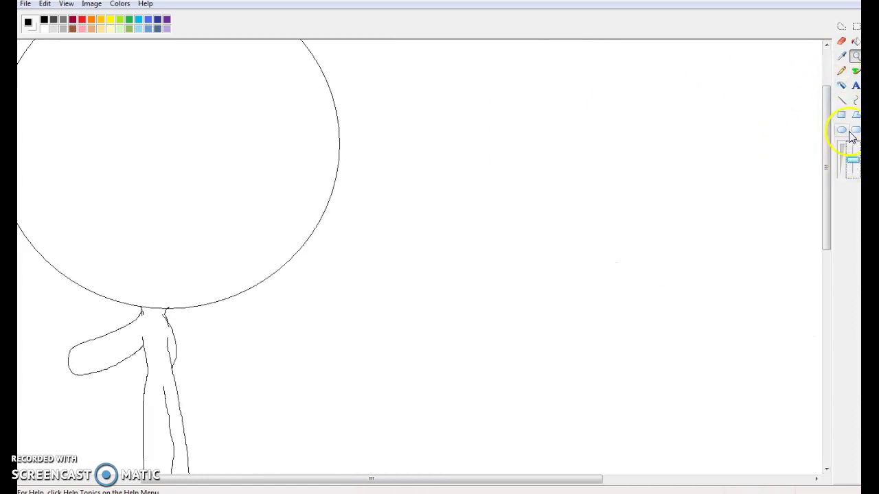
drag(467, 481, 355, 481)
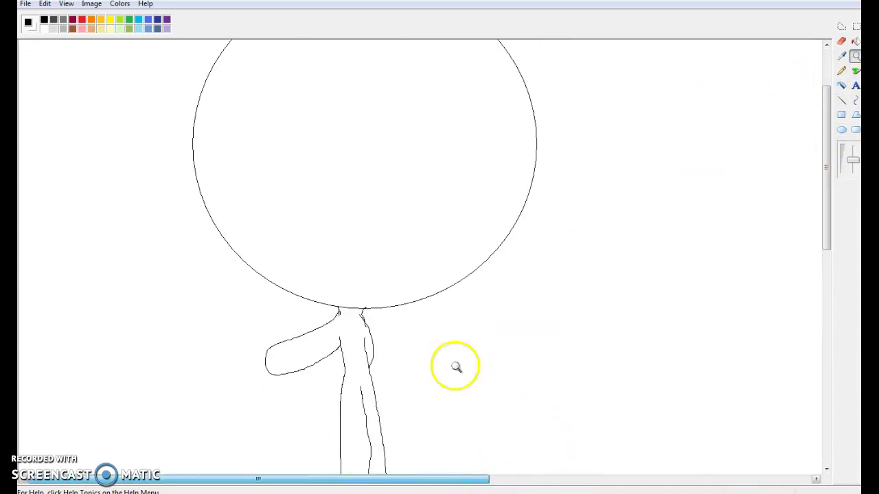
drag(829, 171, 833, 148)
click(842, 71)
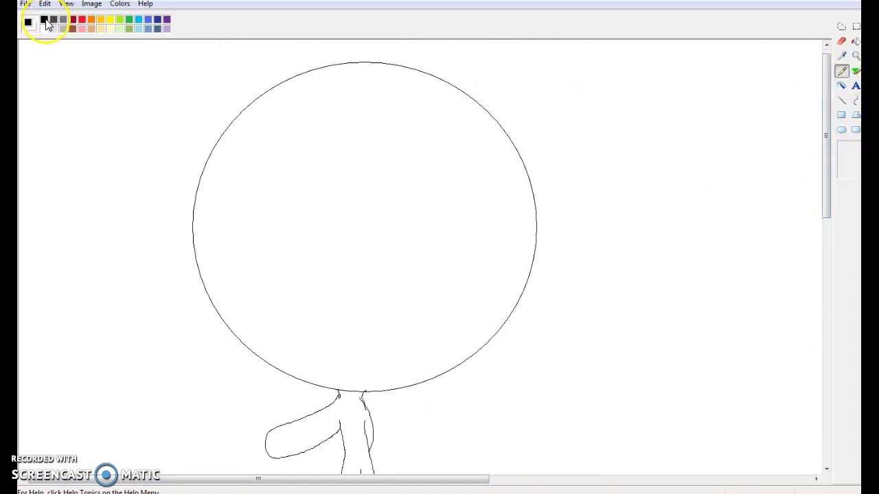
mouse_move(371, 61)
mouse_down()
mouse_move(336, 176)
mouse_move(304, 227)
mouse_move(286, 287)
mouse_move(276, 280)
mouse_move(269, 376)
mouse_move(284, 397)
mouse_move(259, 397)
mouse_move(234, 362)
mouse_move(209, 293)
mouse_up()
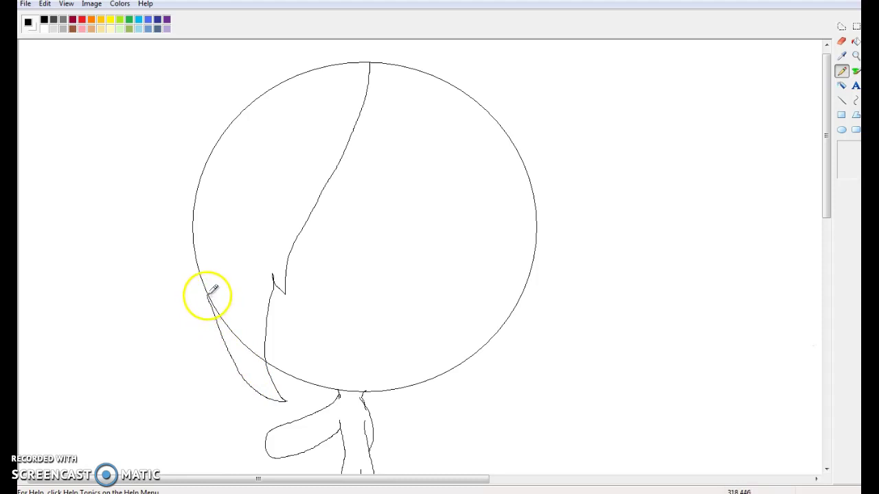
mouse_move(369, 87)
mouse_down()
mouse_move(441, 156)
mouse_move(467, 224)
mouse_move(468, 277)
mouse_move(482, 251)
mouse_move(484, 332)
mouse_move(462, 369)
mouse_move(505, 347)
mouse_move(526, 305)
mouse_move(538, 243)
mouse_up()
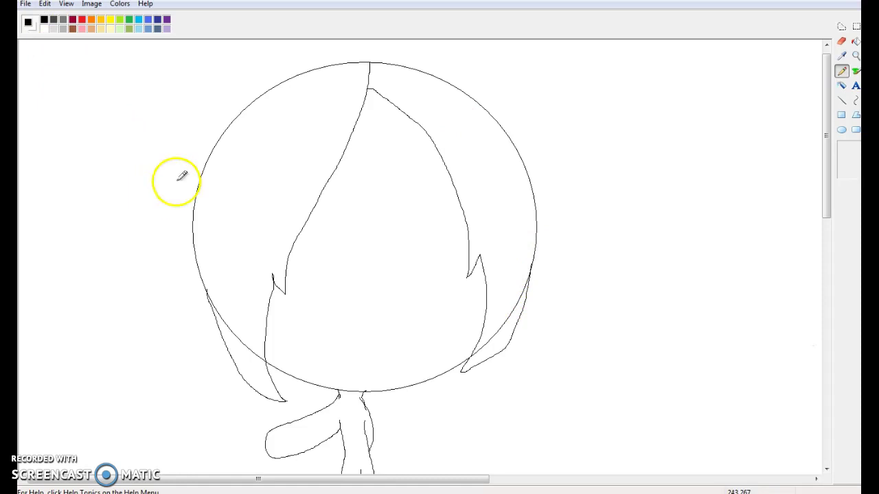
- Draw a long side ponytail with a curled tip and a small hair tie, starting from the upper right of the head
mouse_move(451, 82)
mouse_down()
mouse_move(464, 85)
mouse_move(462, 68)
mouse_move(485, 52)
mouse_move(530, 55)
mouse_move(572, 86)
mouse_move(592, 139)
mouse_move(583, 316)
mouse_move(590, 357)
mouse_move(607, 350)
mouse_move(608, 364)
mouse_move(571, 403)
mouse_move(574, 414)
mouse_move(555, 405)
mouse_move(532, 362)
mouse_move(525, 311)
mouse_move(510, 306)
mouse_up()
scroll(453, 267, down, 3)
scroll(467, 284, up, 3)
scroll(466, 282, down, 6)
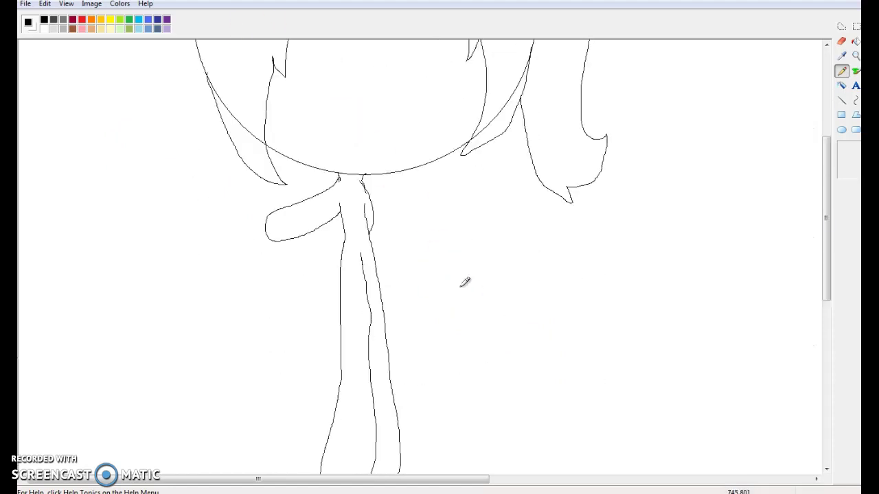
scroll(377, 278, up, 3)
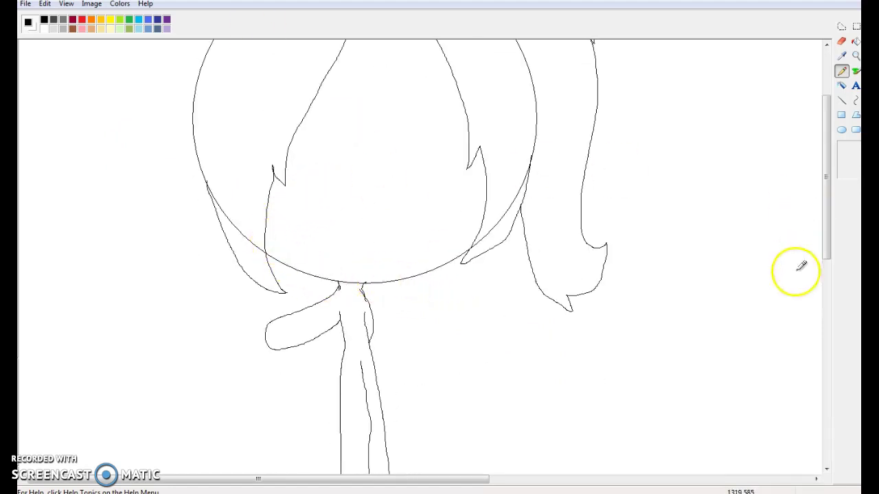
scroll(652, 261, up, 3)
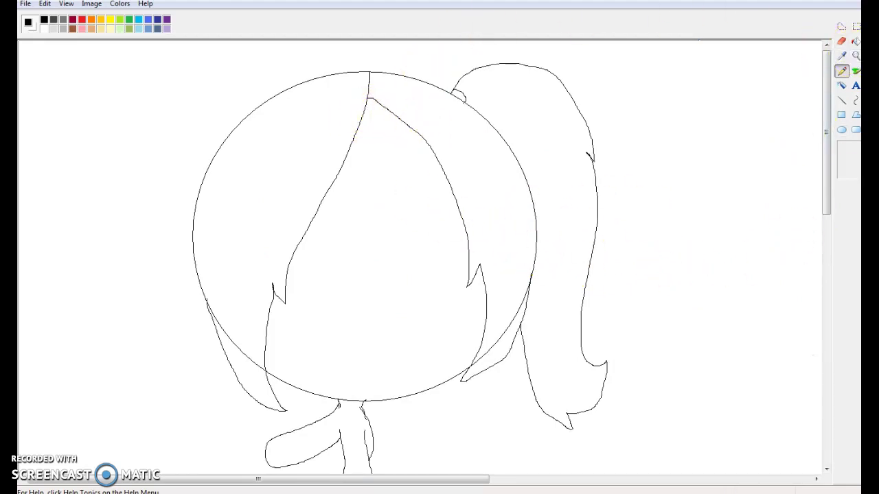
- Draw a small open mouth with teeth near the chin and a tiny nose above it using the black pencil
click(856, 41)
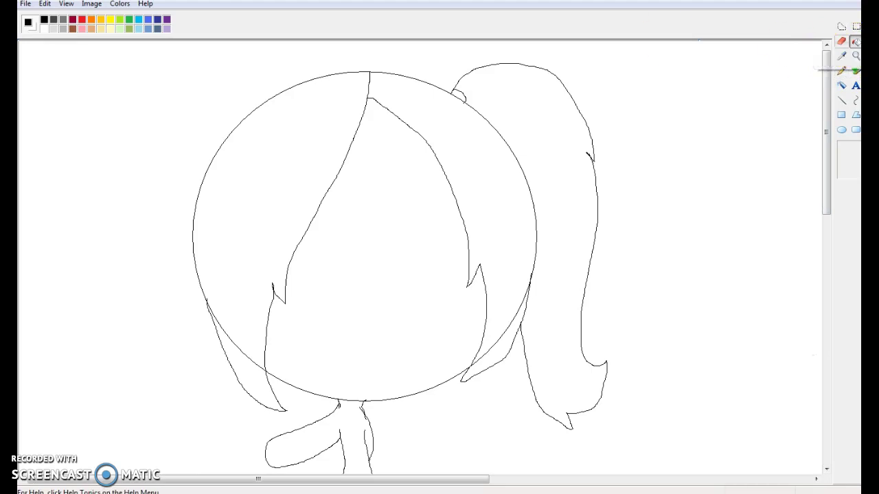
click(842, 70)
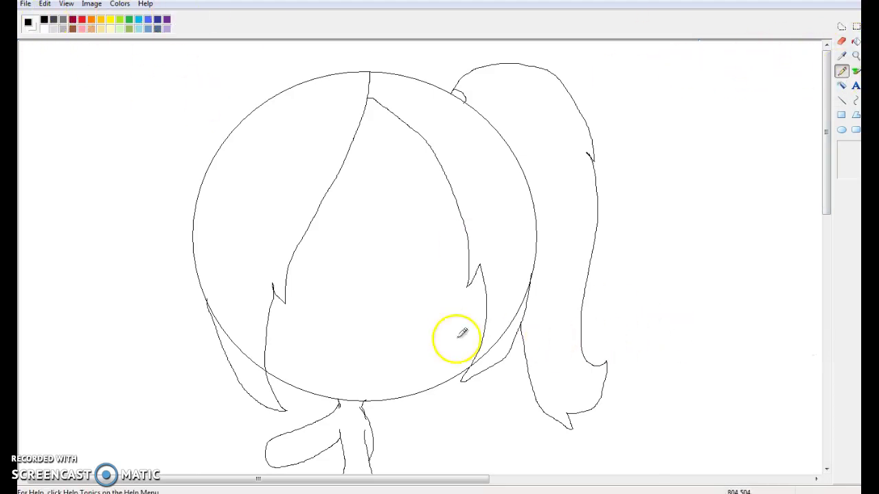
scroll(457, 333, down, 3)
click(856, 58)
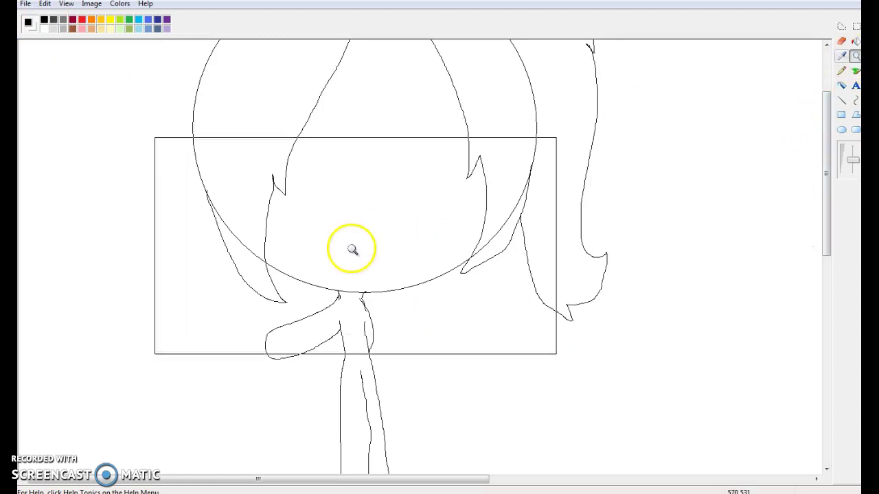
click(351, 250)
click(842, 73)
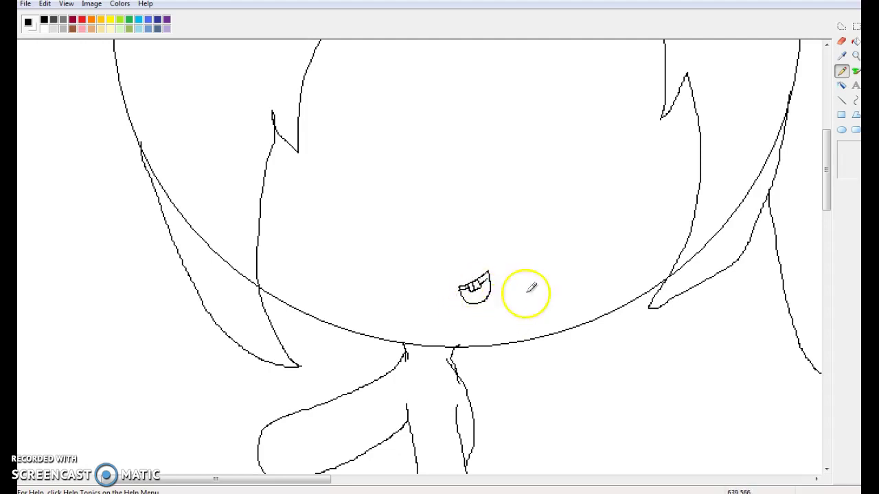
scroll(628, 210, up, 3)
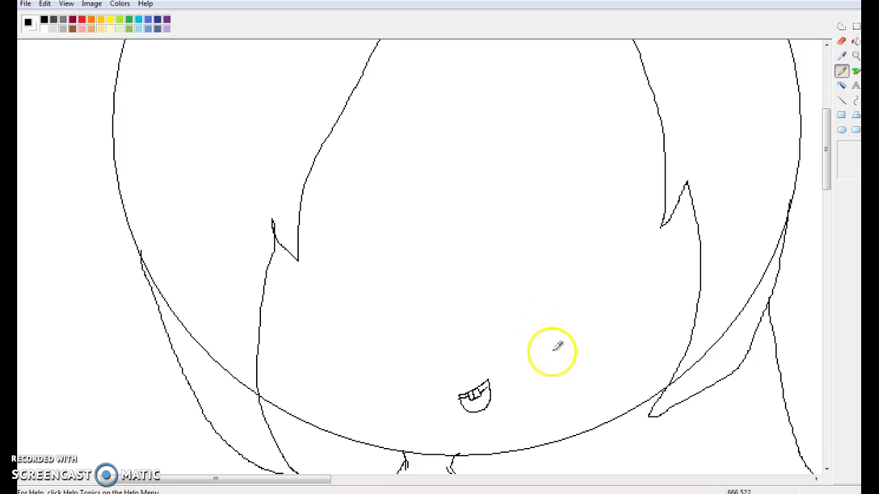
drag(471, 345, 474, 358)
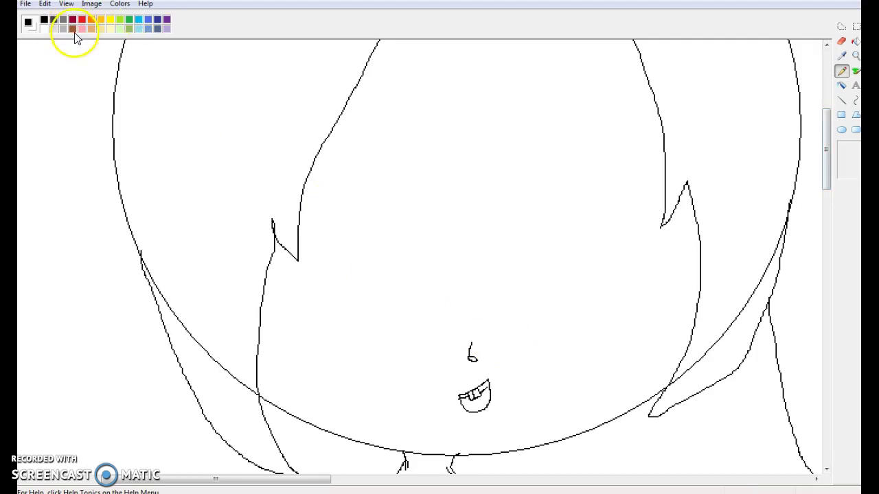
- Dot brown freckles across both cheeks on either side of the nose
click(527, 351)
click(569, 349)
click(576, 375)
click(616, 351)
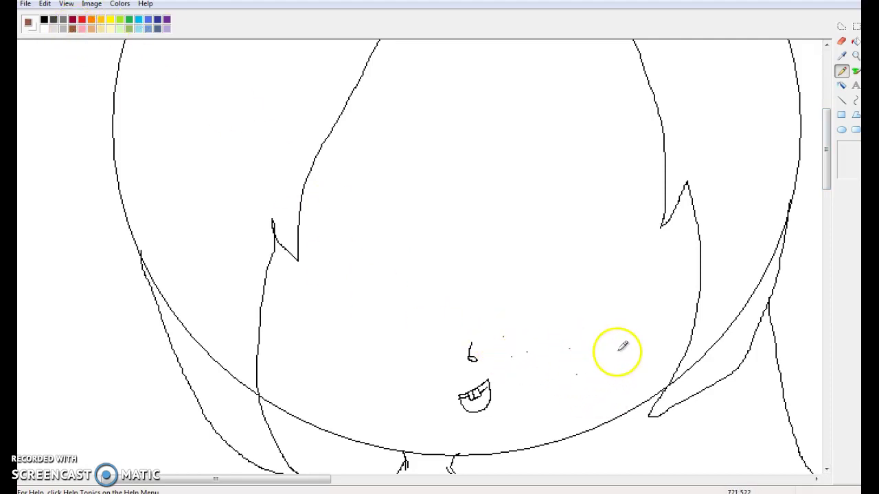
click(412, 339)
click(408, 363)
click(373, 377)
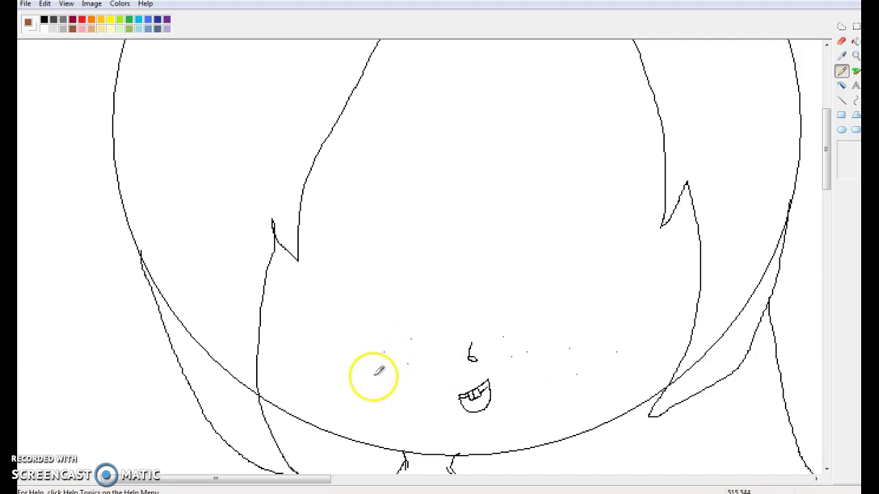
click(384, 352)
click(361, 348)
click(346, 378)
click(318, 353)
click(315, 392)
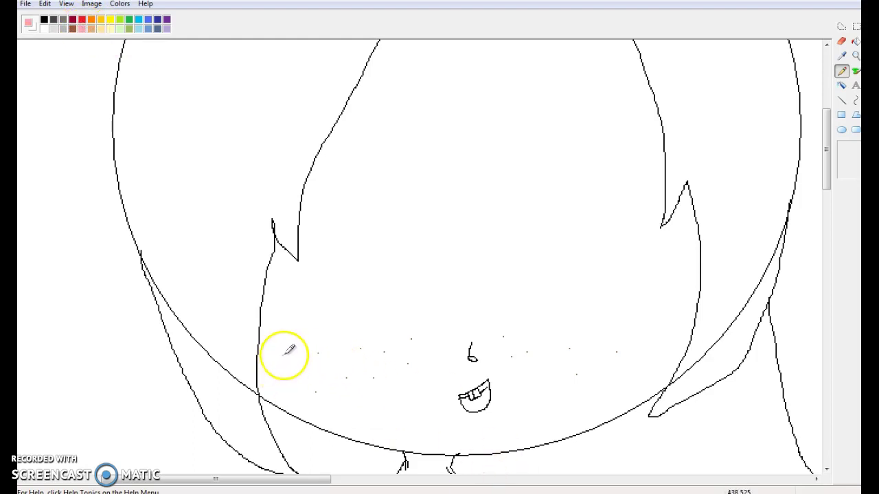
- Add short slanted pink blush strokes at the outer edge of each cheek
mouse_move(273, 368)
mouse_down()
mouse_move(283, 357)
mouse_move(300, 365)
mouse_up()
mouse_move(628, 345)
mouse_down()
mouse_move(637, 357)
mouse_move(649, 351)
mouse_up()
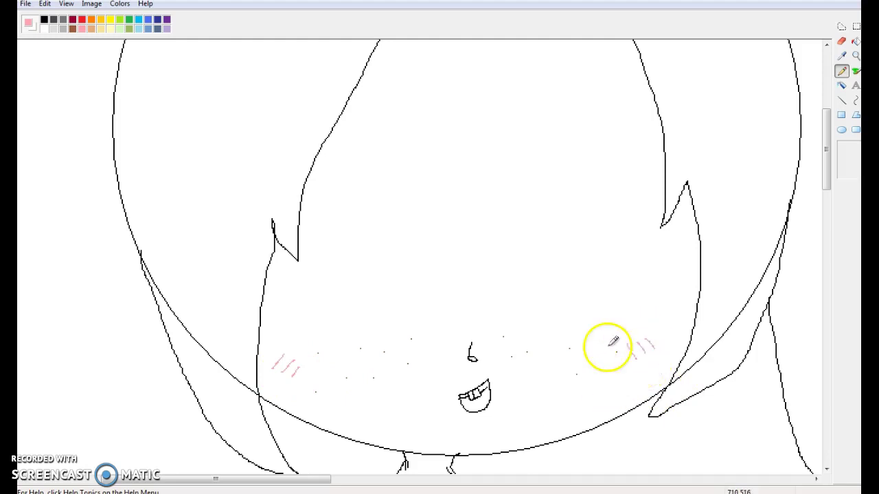
- Draw an open vest on the torso in black, with two curved front edges and short sleeve openings at both arms
scroll(596, 329, down, 3)
scroll(596, 329, down, 2)
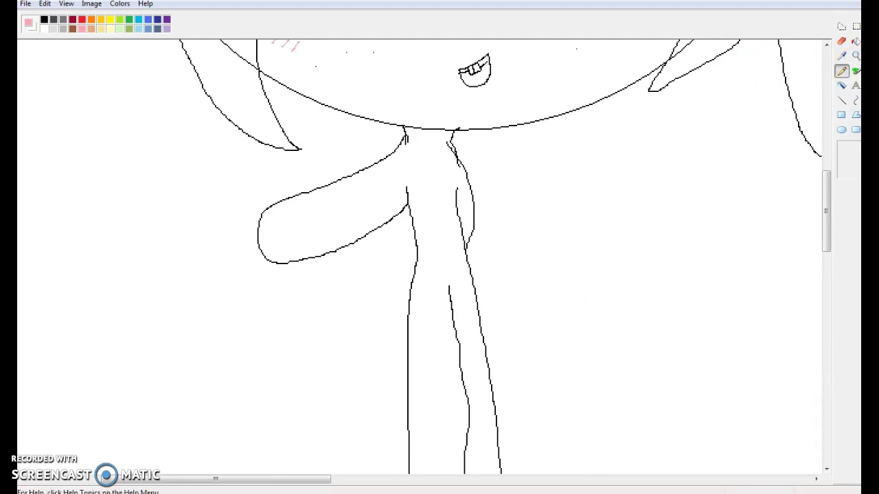
click(50, 20)
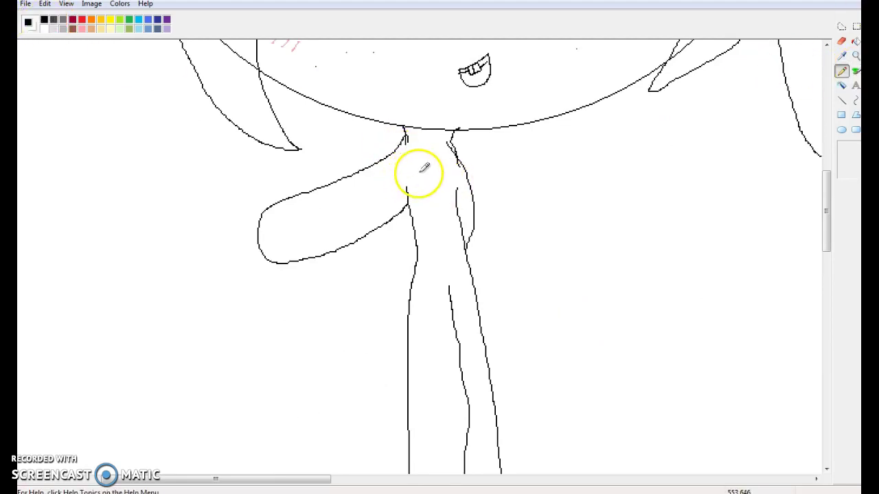
mouse_move(422, 161)
mouse_down()
mouse_move(415, 218)
mouse_move(439, 172)
mouse_move(455, 211)
mouse_up()
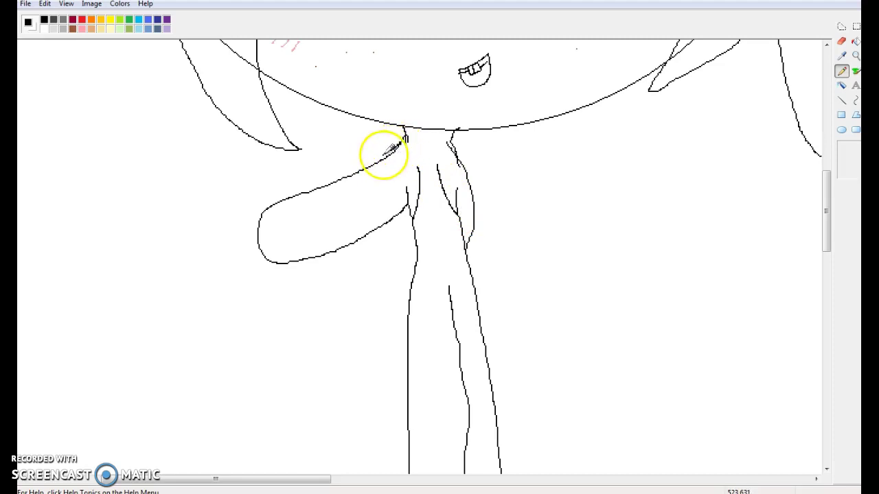
mouse_move(381, 160)
mouse_down()
mouse_move(394, 204)
mouse_move(406, 209)
mouse_up()
mouse_move(448, 150)
mouse_down()
mouse_move(475, 196)
mouse_move(453, 213)
mouse_up()
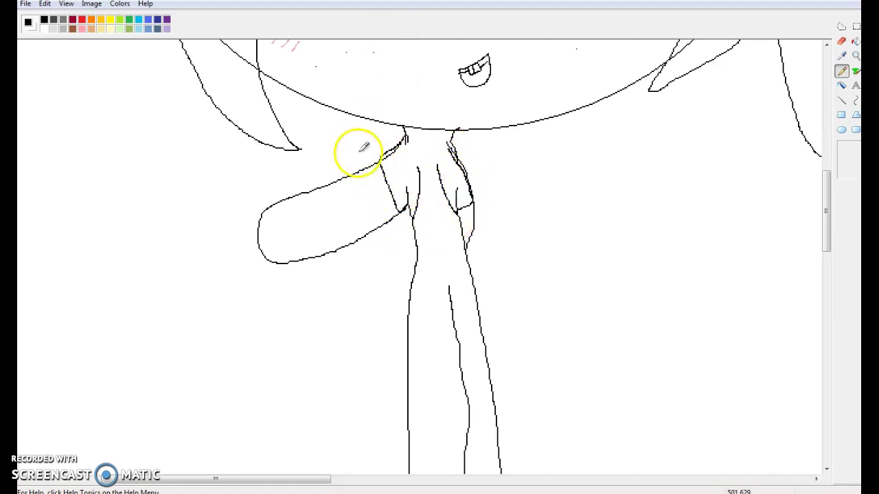
- Draw two curved lines across the waist to form a belt band
scroll(378, 148, down, 4)
scroll(379, 148, up, 7)
scroll(380, 151, down, 5)
scroll(379, 150, down, 3)
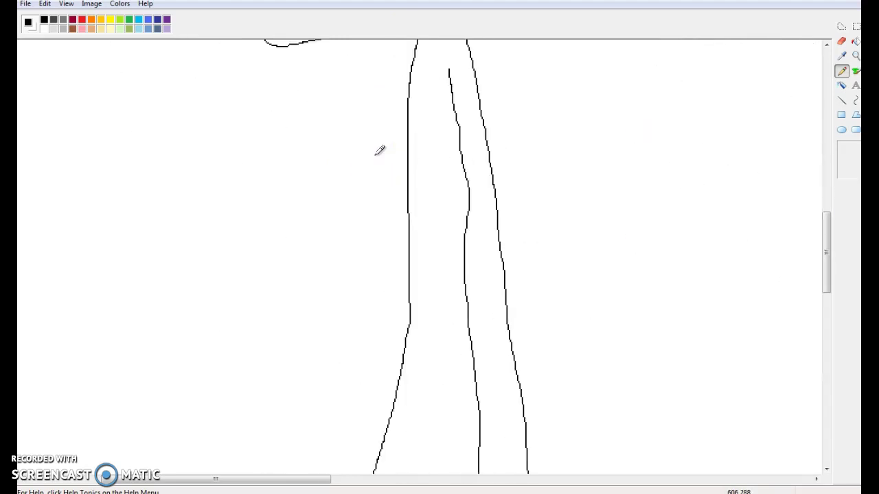
scroll(379, 162, up, 8)
drag(416, 248, 463, 241)
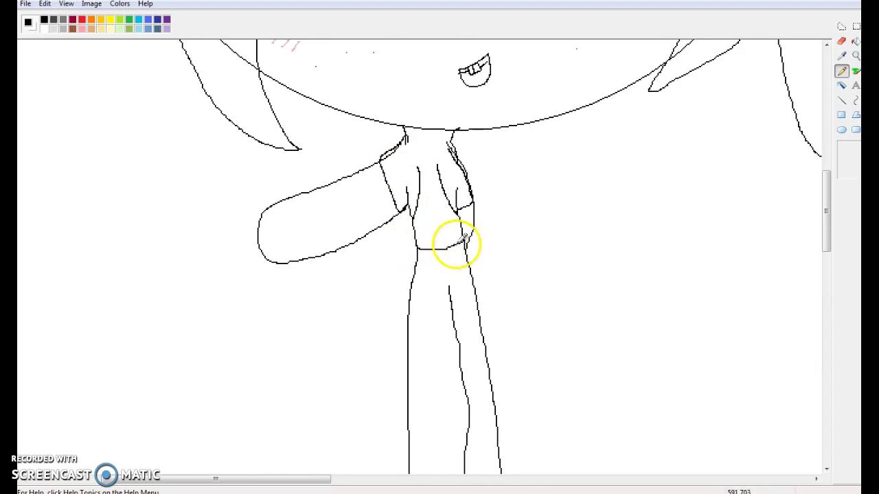
scroll(430, 257, down, 3)
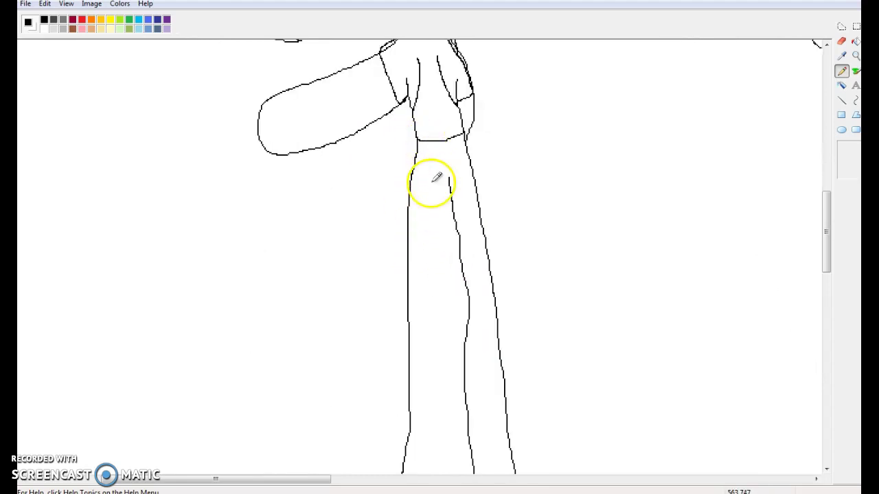
drag(418, 154, 465, 148)
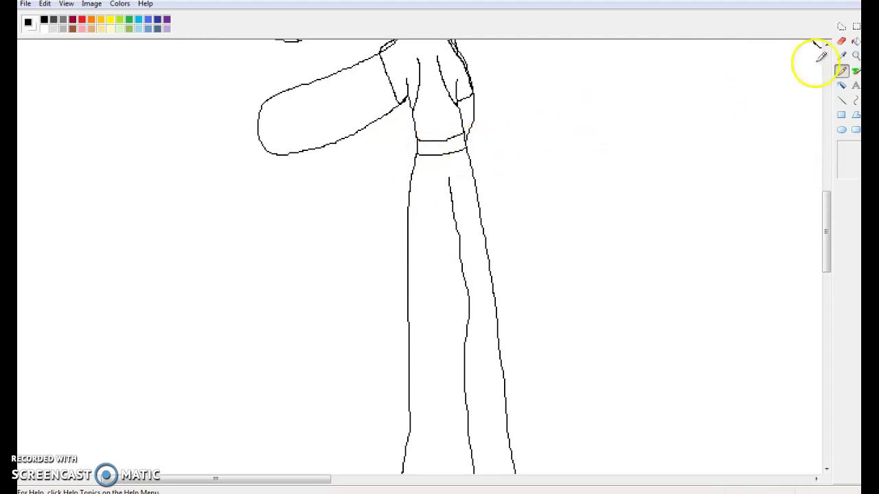
- Draw a small round buckle in the middle of the belt band with the black pencil
click(855, 55)
click(553, 173)
click(442, 171)
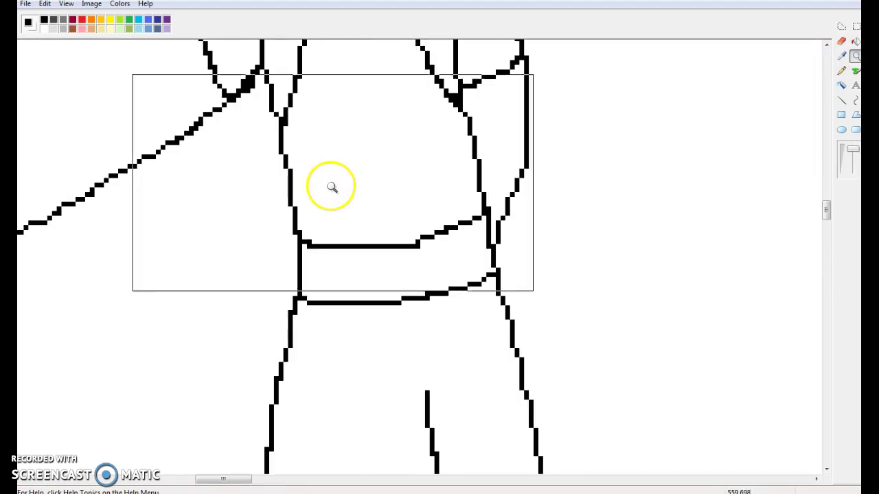
click(843, 73)
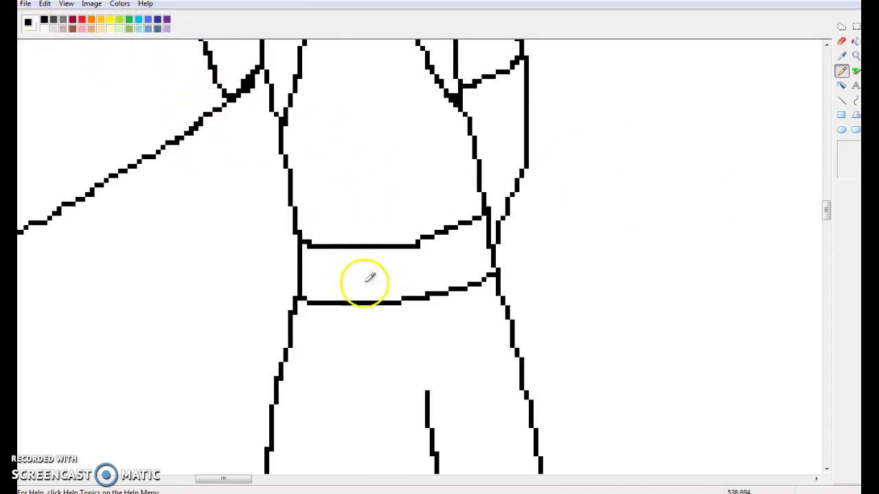
click(842, 71)
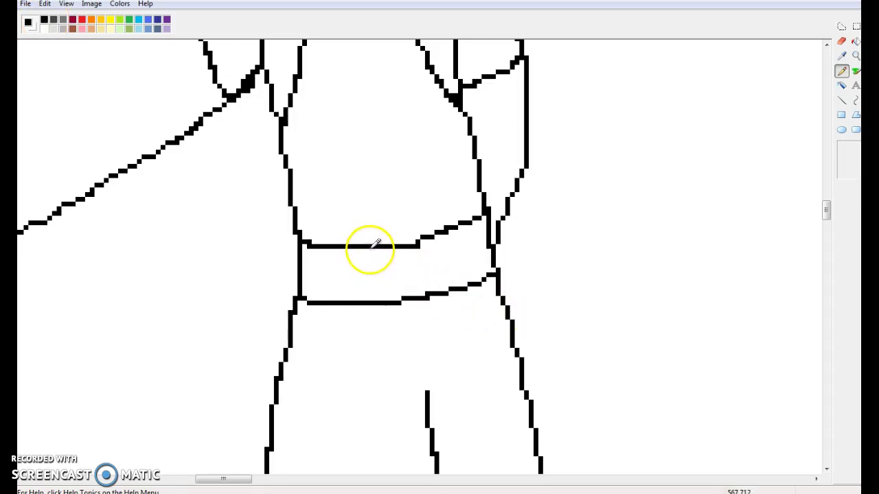
mouse_move(380, 251)
mouse_down()
mouse_move(370, 265)
mouse_move(394, 294)
mouse_move(412, 270)
mouse_move(398, 249)
mouse_up()
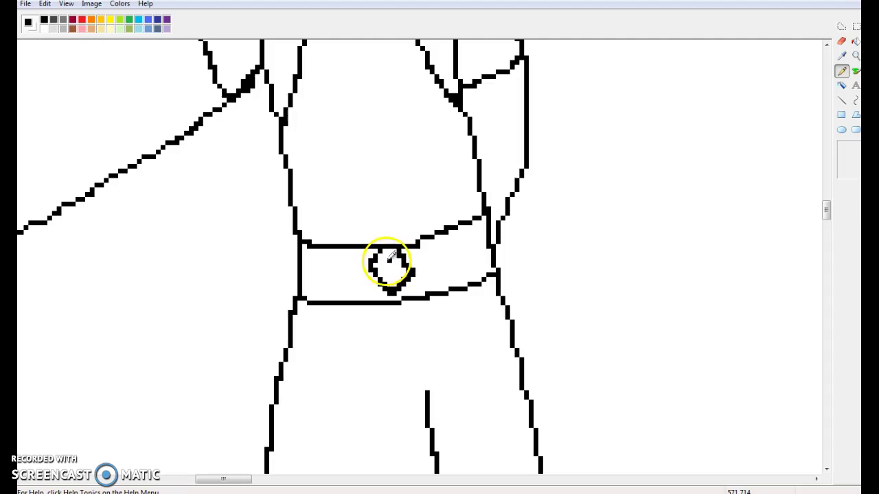
- Add a small inner pattern to the belt buckle and draw a tiny round stud on the belt at each side of it
mouse_move(383, 265)
mouse_down()
mouse_move(392, 272)
mouse_move(396, 250)
mouse_move(400, 271)
mouse_move(391, 271)
mouse_up()
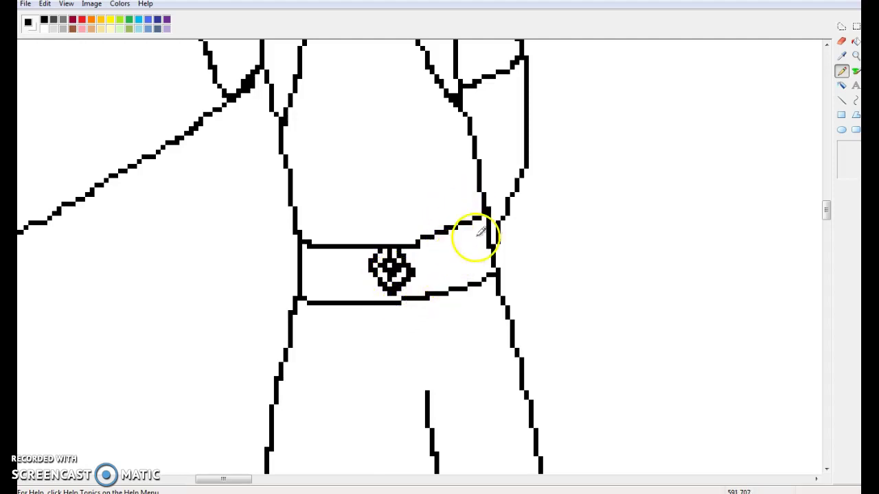
mouse_move(466, 241)
mouse_down()
mouse_move(456, 243)
mouse_move(467, 259)
mouse_move(459, 238)
mouse_up()
drag(330, 267, 328, 264)
- Erase the open smiling mouth and pencil a small w-shaped mouth under the nose in its place
click(856, 58)
click(852, 154)
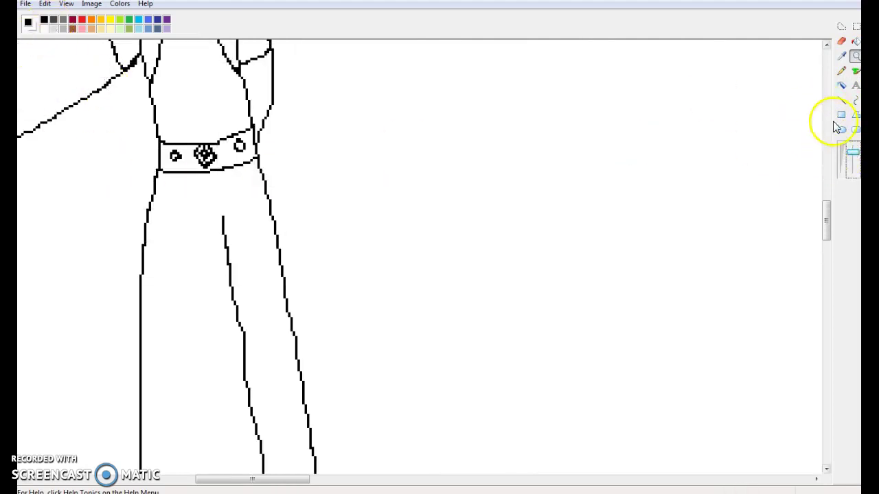
click(821, 135)
click(742, 145)
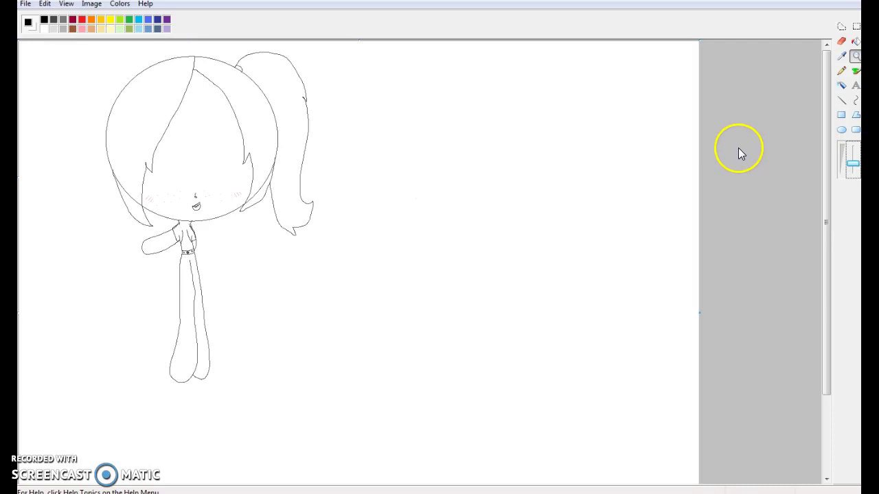
click(738, 154)
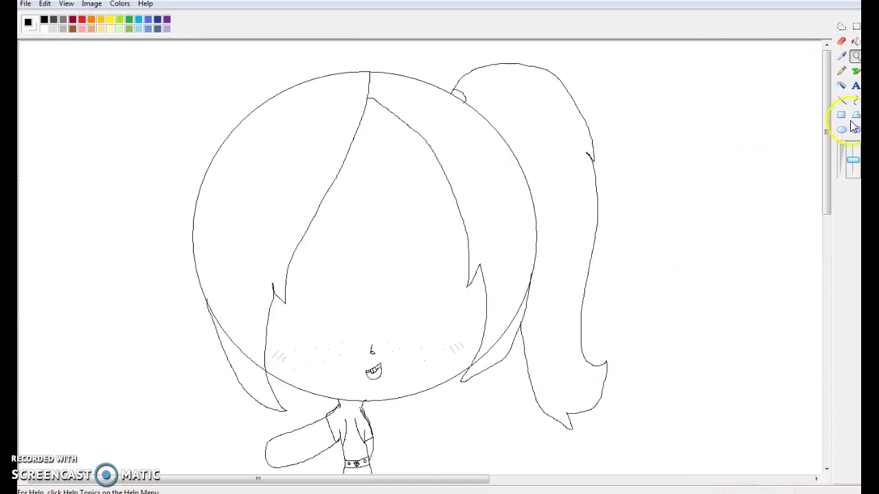
click(842, 41)
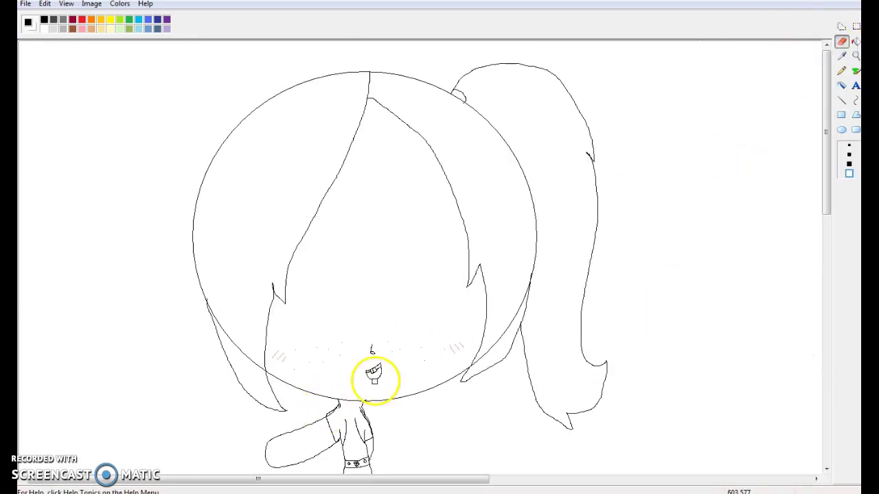
drag(372, 371, 375, 380)
click(842, 72)
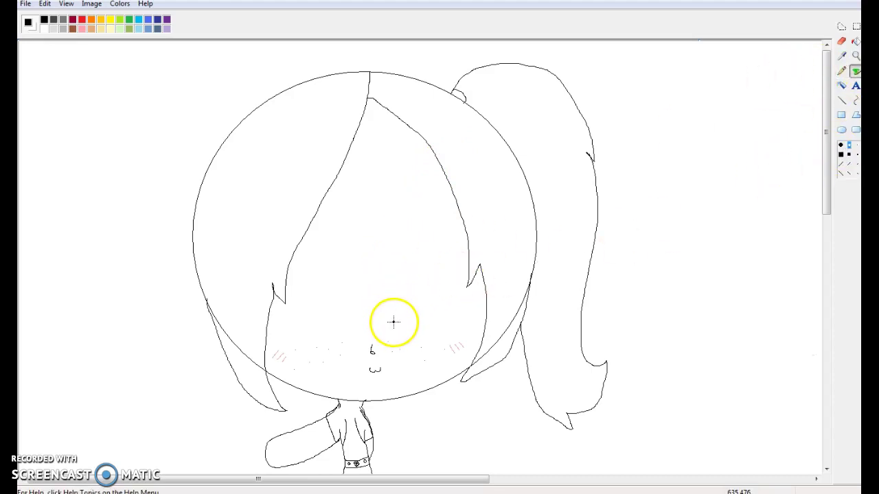
- Outline a large eye on the ponytail side of the face with a thick black brush, including a winged upper lash and a curved iris line
mouse_move(390, 303)
mouse_down()
mouse_move(388, 245)
mouse_move(401, 219)
mouse_move(424, 206)
mouse_move(489, 204)
mouse_move(489, 223)
mouse_move(468, 234)
mouse_move(407, 236)
mouse_up()
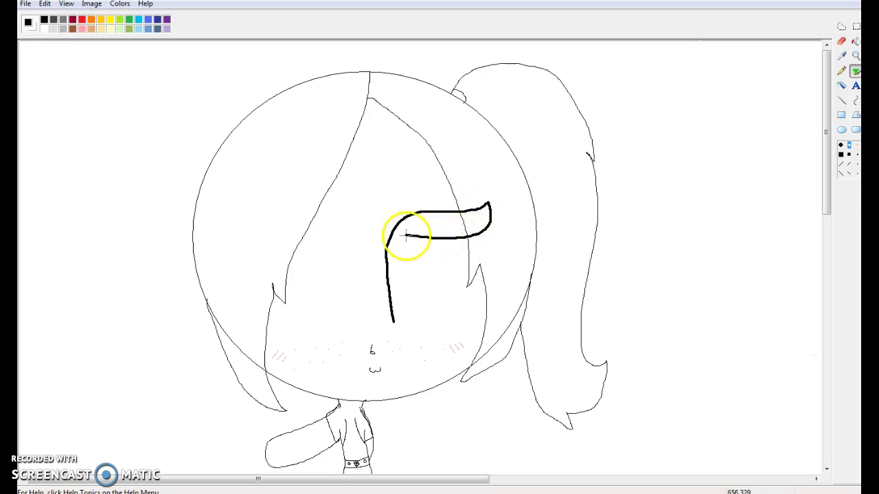
mouse_move(472, 234)
mouse_down()
mouse_move(481, 298)
mouse_move(405, 320)
mouse_up()
drag(447, 241, 425, 315)
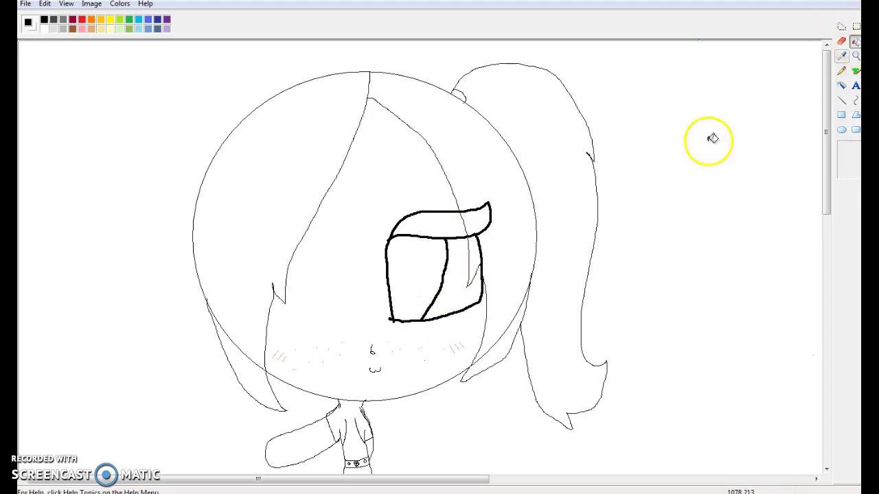
- Fill the ponytail-side eye's upper lash with black and erase the hair line running inside that eye
click(455, 227)
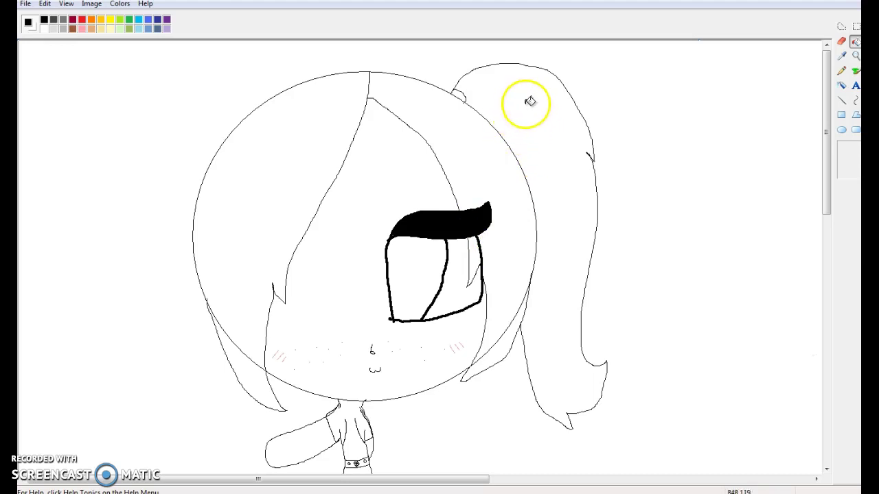
click(842, 41)
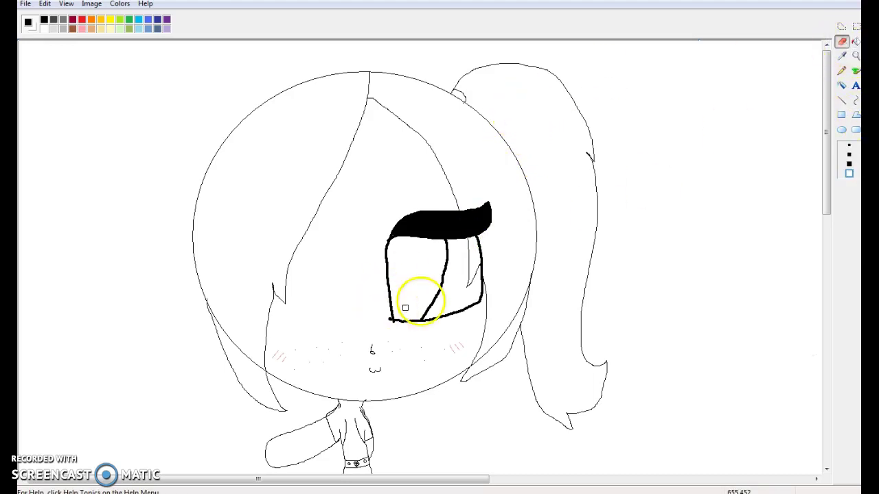
drag(469, 242, 470, 283)
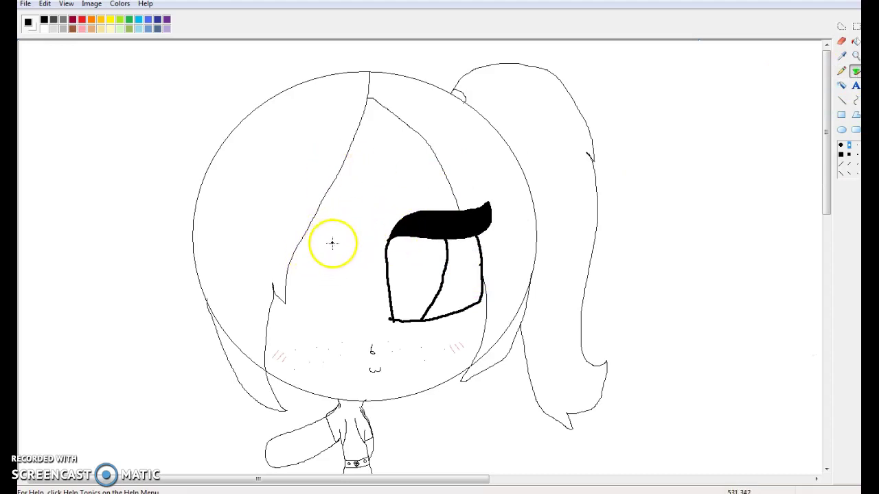
- Outline the second large eye on the other side of the face in thick black brush, with a winged upper lash and rounded lower edge
mouse_move(337, 237)
mouse_down()
mouse_move(291, 215)
mouse_move(236, 225)
mouse_move(249, 250)
mouse_move(318, 254)
mouse_up()
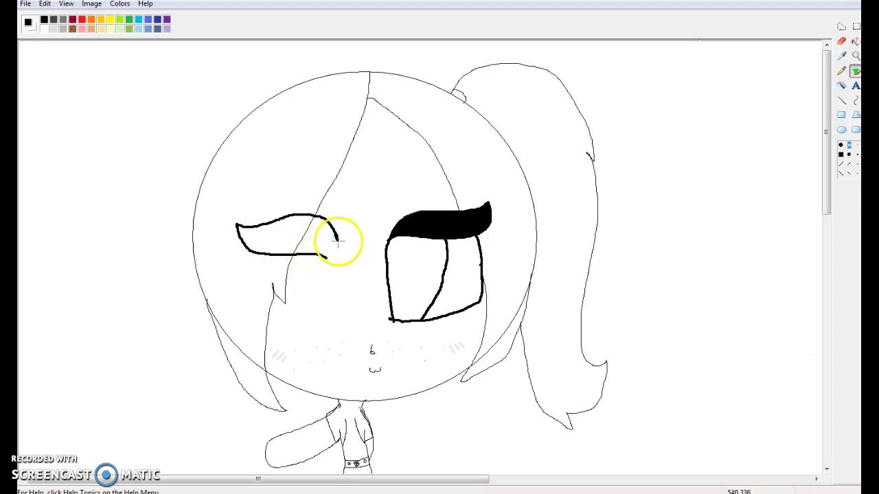
drag(339, 251, 334, 328)
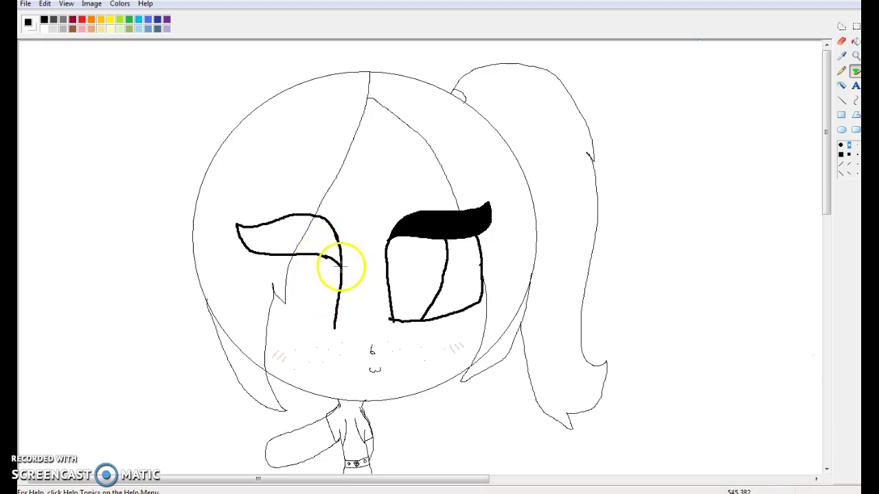
mouse_move(255, 255)
mouse_down()
mouse_move(261, 329)
mouse_move(320, 334)
mouse_up()
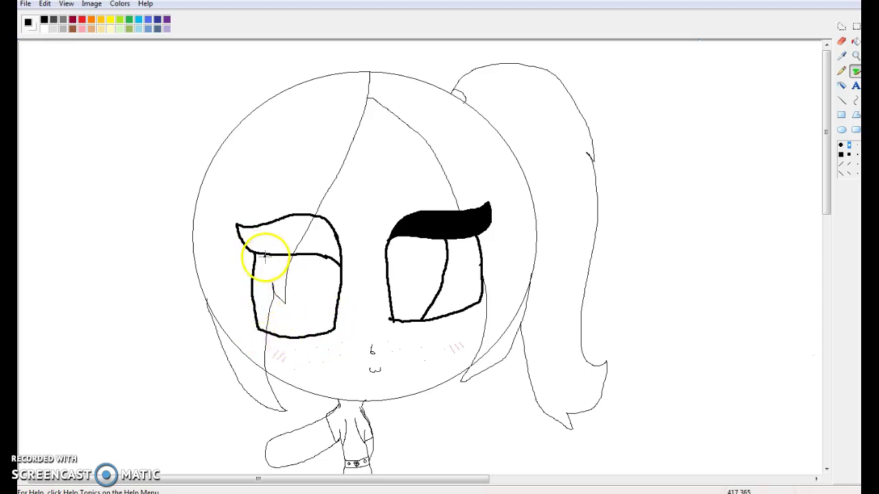
- Draw an iris line in the second eye, undo it and redraw it slanting the same way as in the first eye
drag(270, 257, 301, 332)
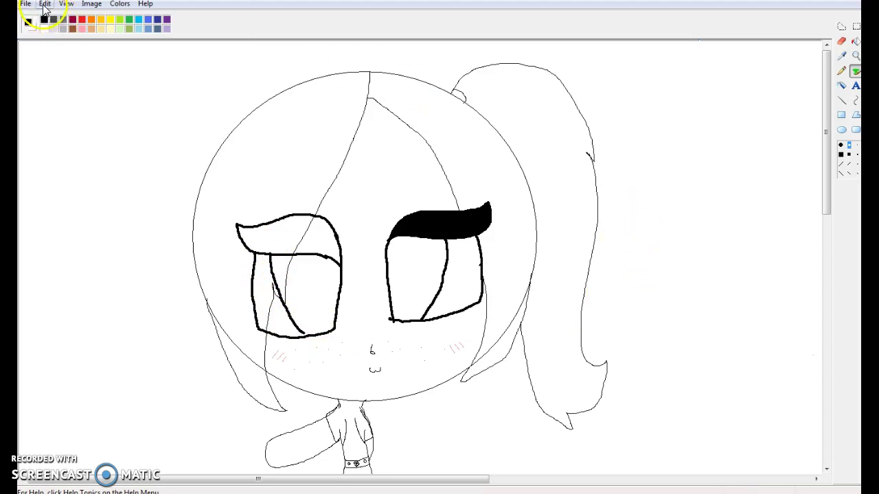
click(45, 5)
click(43, 18)
drag(316, 256, 292, 329)
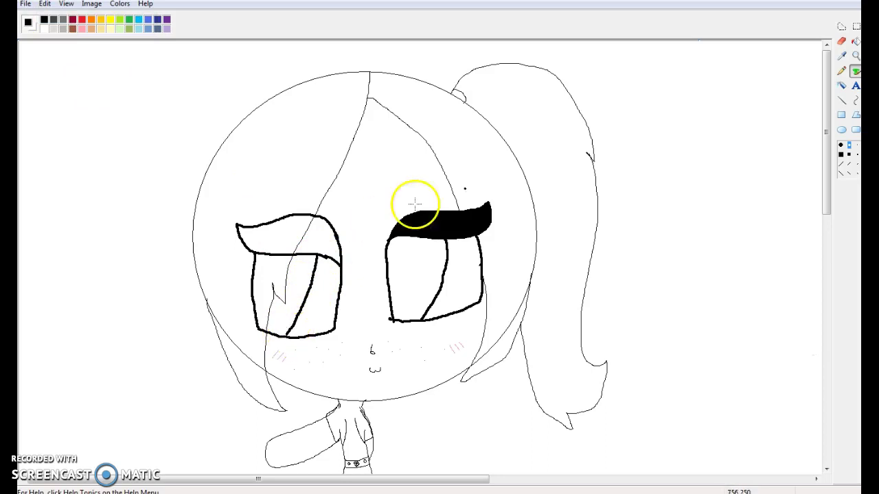
- Fill the second eye's upper lash with black and erase the hair lines crossing the inside of that eye
click(856, 43)
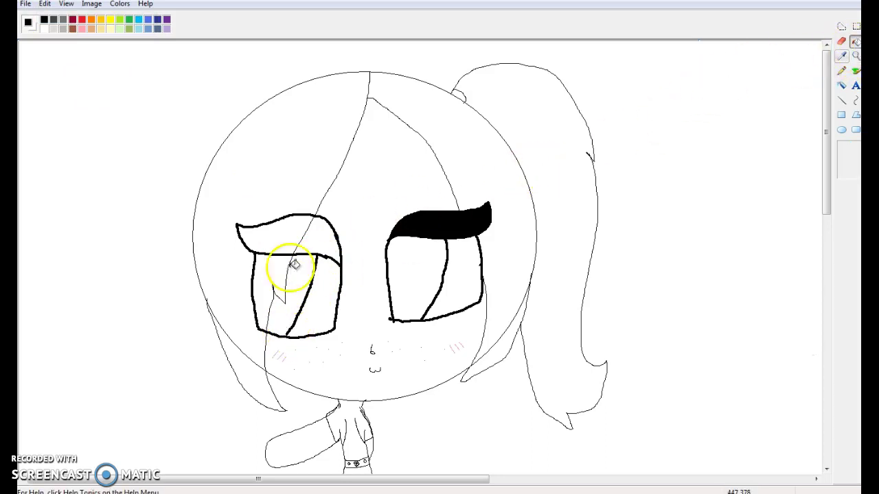
click(320, 240)
click(844, 42)
mouse_move(291, 266)
mouse_down()
mouse_move(281, 304)
mouse_move(288, 279)
mouse_move(275, 295)
mouse_move(272, 287)
mouse_move(279, 300)
mouse_move(268, 327)
mouse_move(255, 290)
mouse_up()
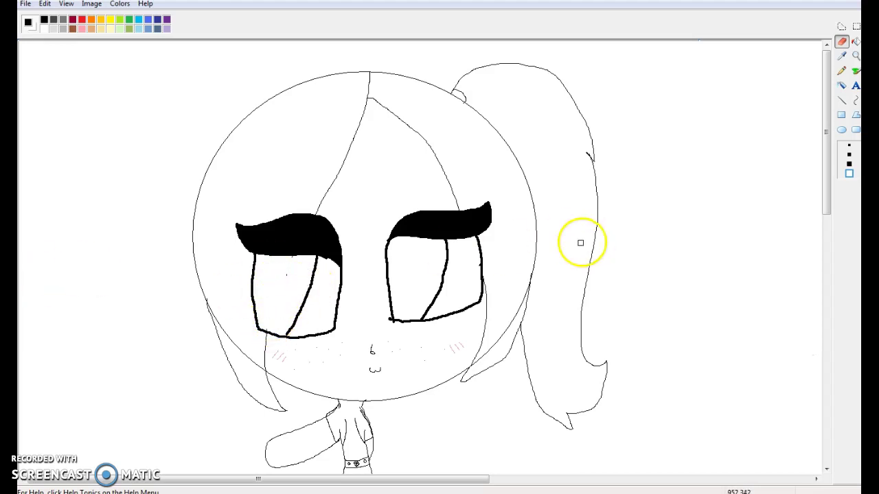
scroll(438, 337, down, 2)
scroll(494, 296, down, 4)
scroll(495, 296, up, 5)
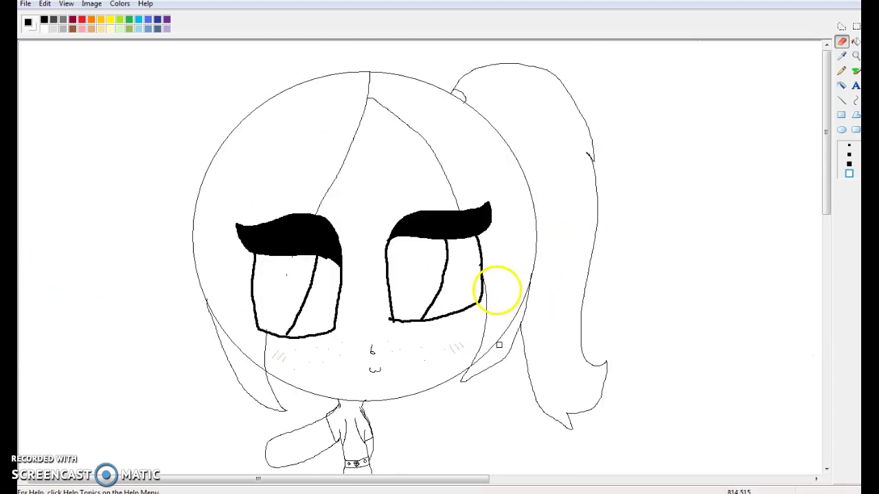
click(855, 43)
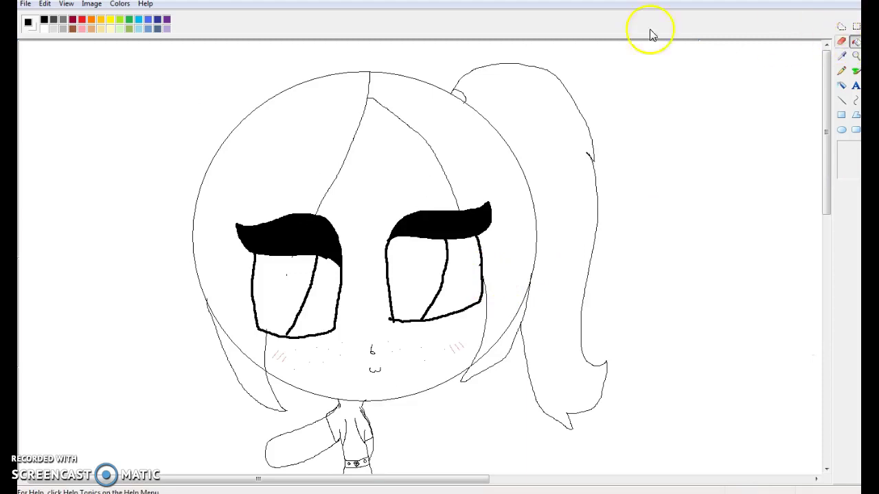
- Pencil a long animal ear with a crossband and lengthwise curve out from the upper head, and a short banded one below the ponytail-side hair lock
click(842, 71)
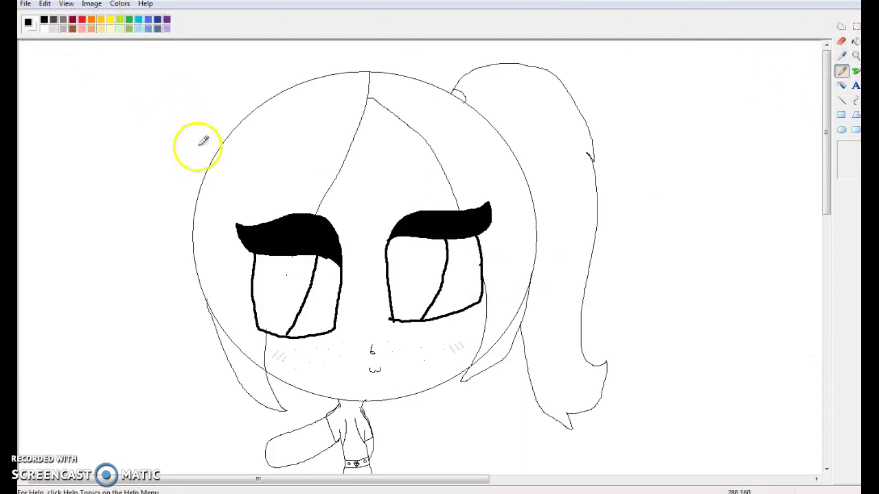
mouse_move(247, 133)
mouse_down()
mouse_move(196, 102)
mouse_move(175, 107)
mouse_move(168, 181)
mouse_move(217, 205)
mouse_up()
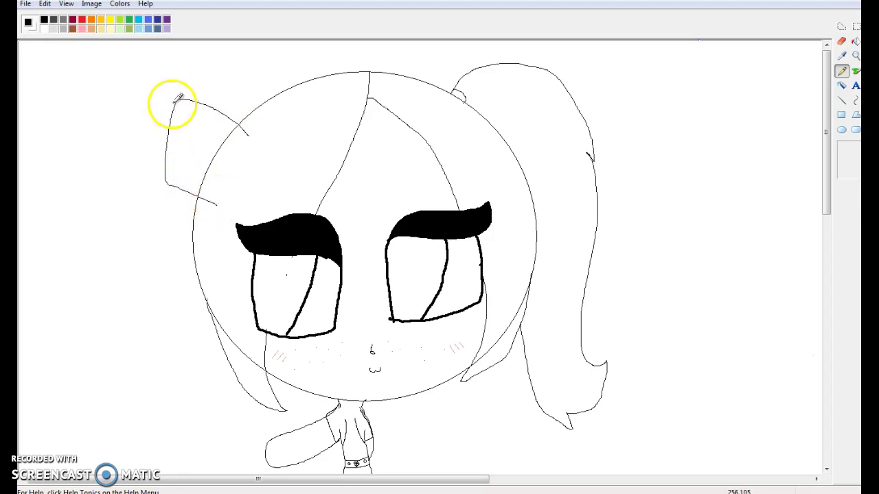
mouse_move(178, 101)
mouse_down()
mouse_move(95, 89)
mouse_move(76, 96)
mouse_move(72, 117)
mouse_move(91, 182)
mouse_move(165, 183)
mouse_up()
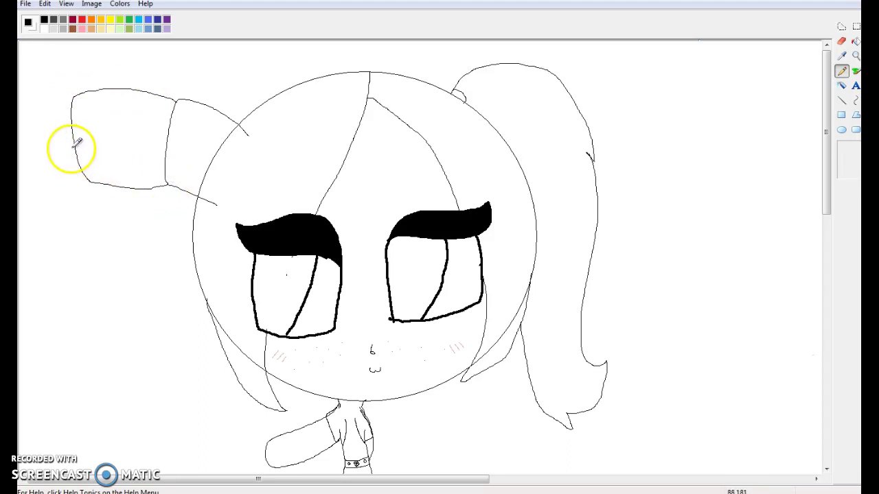
mouse_move(76, 142)
mouse_down()
mouse_move(92, 123)
mouse_move(146, 119)
mouse_move(202, 138)
mouse_move(234, 171)
mouse_up()
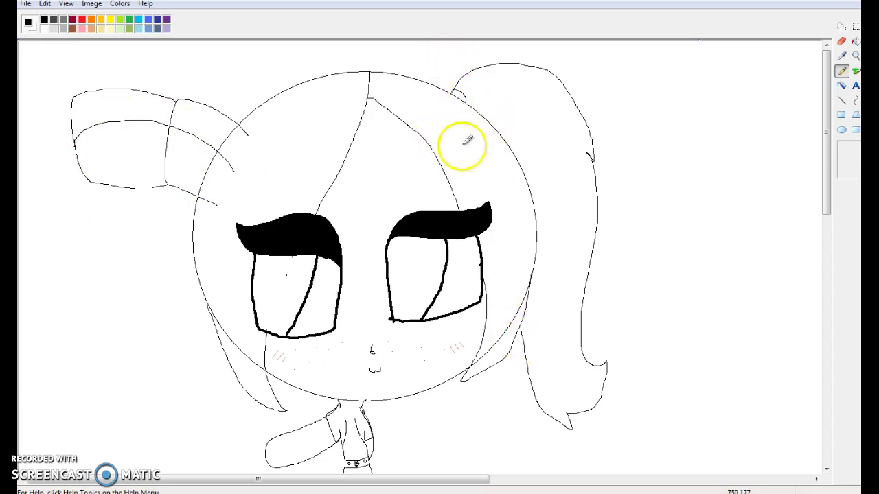
mouse_move(511, 346)
mouse_down()
mouse_move(508, 383)
mouse_move(452, 406)
mouse_move(447, 381)
mouse_move(499, 375)
mouse_move(502, 359)
mouse_move(490, 386)
mouse_up()
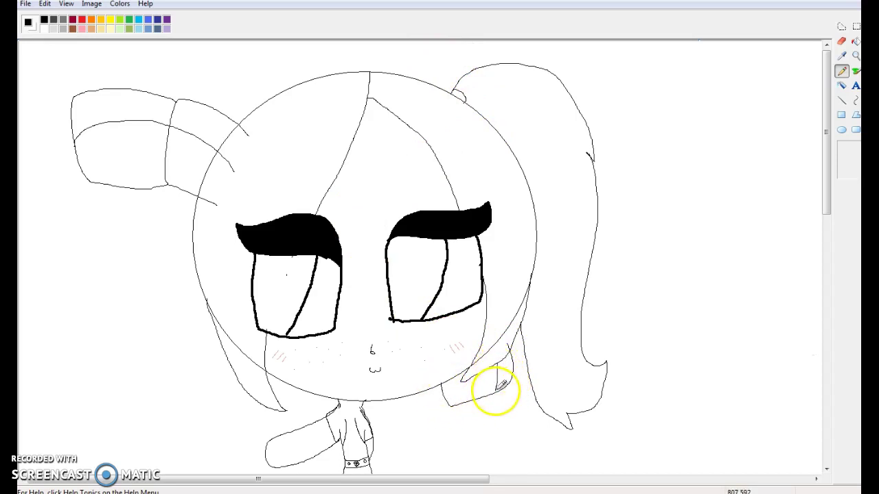
- Erase the nose and the w-shaped mouth from the middle of the face, leaving the freckles in place
scroll(375, 259, down, 3)
drag(370, 260, 379, 260)
click(855, 57)
click(374, 243)
click(398, 249)
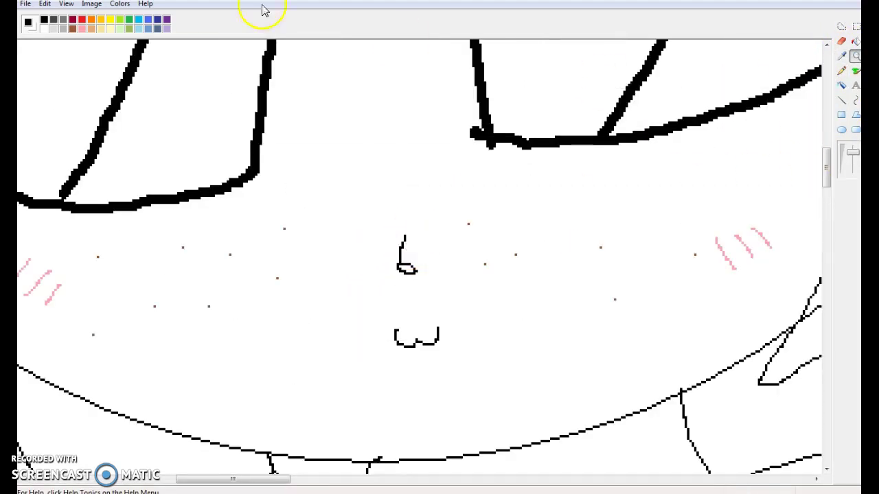
click(842, 42)
mouse_move(406, 235)
mouse_down()
mouse_move(396, 238)
mouse_move(392, 353)
mouse_move(440, 336)
mouse_up()
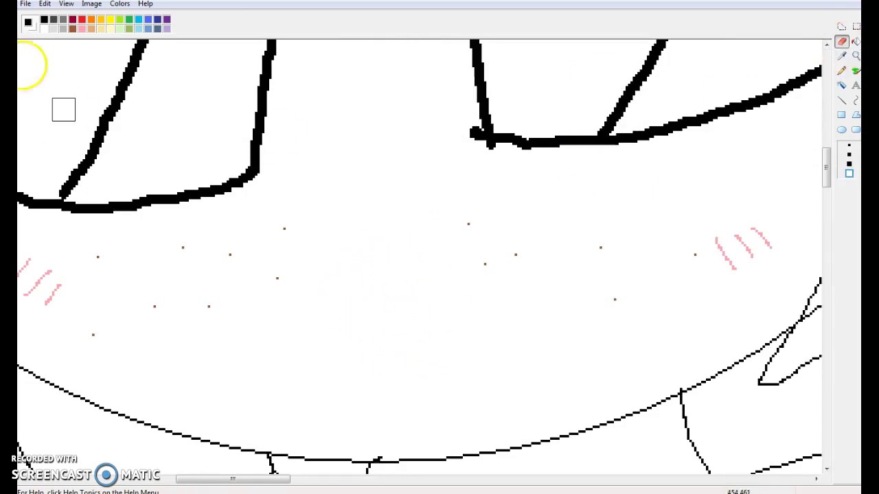
- Brush a round black animal nose joined by a short line to a w-shaped mouth, and dot a white highlight on the nose
click(855, 71)
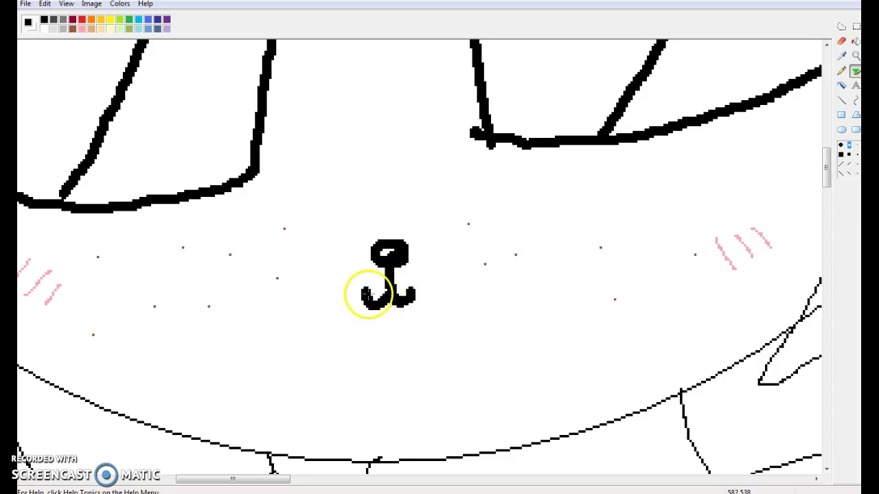
scroll(432, 322, up, 3)
scroll(434, 320, down, 3)
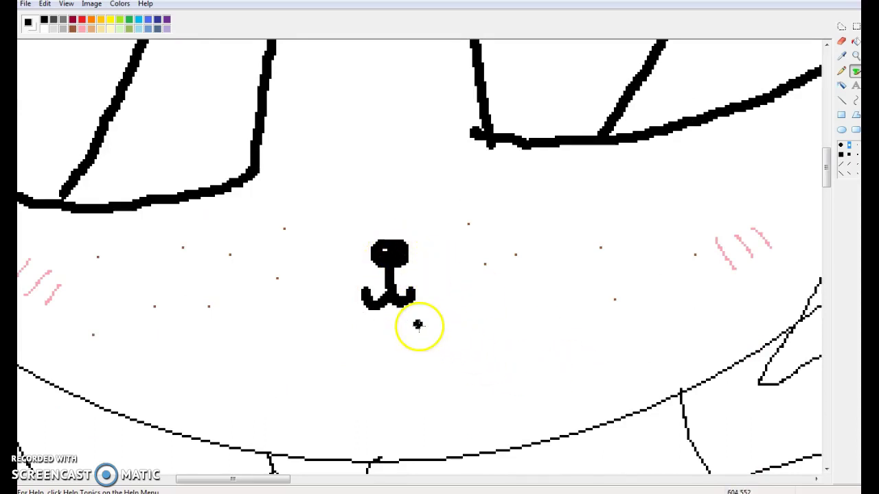
drag(378, 249, 386, 253)
click(43, 29)
click(383, 251)
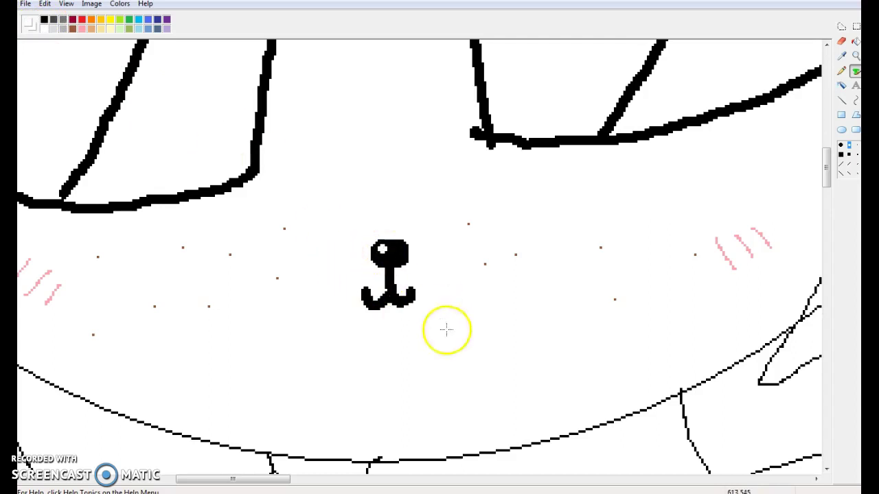
- Extend both front edges of the vest up to the neck with the black pencil
click(855, 57)
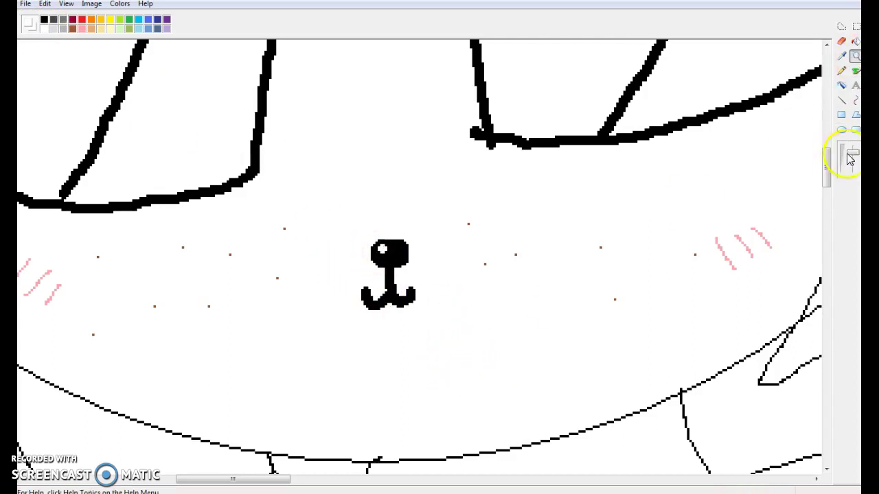
click(853, 163)
click(850, 154)
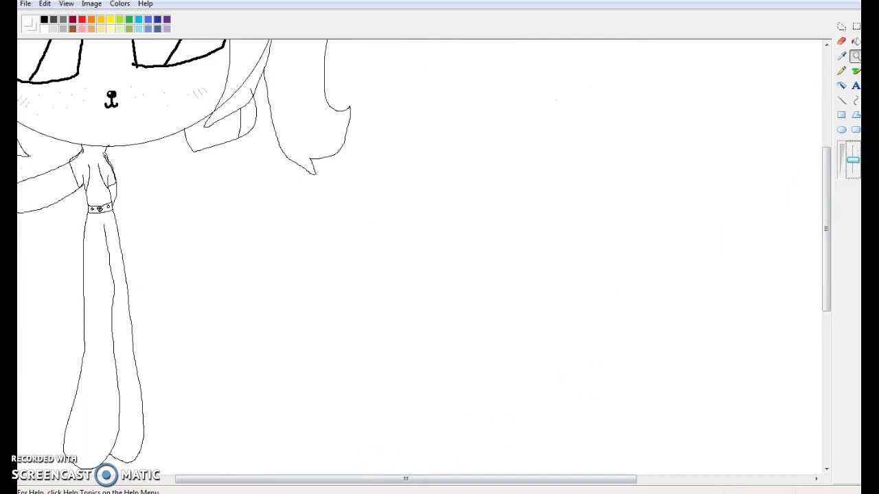
drag(441, 479, 304, 479)
drag(829, 232, 829, 198)
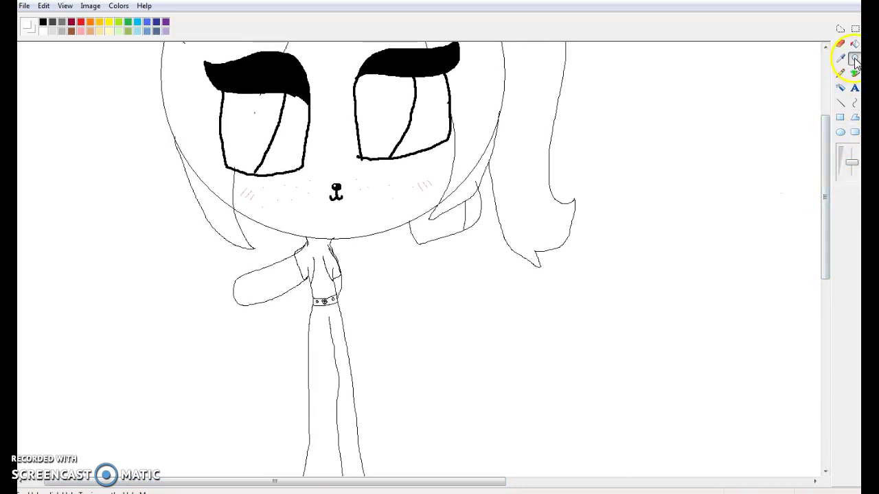
click(840, 76)
click(43, 23)
mouse_move(311, 261)
mouse_down()
mouse_move(321, 250)
mouse_move(317, 237)
mouse_move(326, 252)
mouse_up()
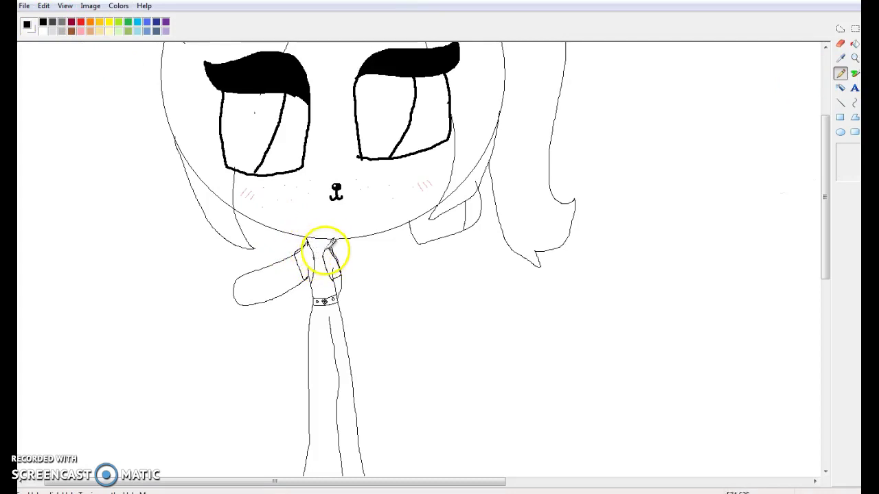
click(856, 60)
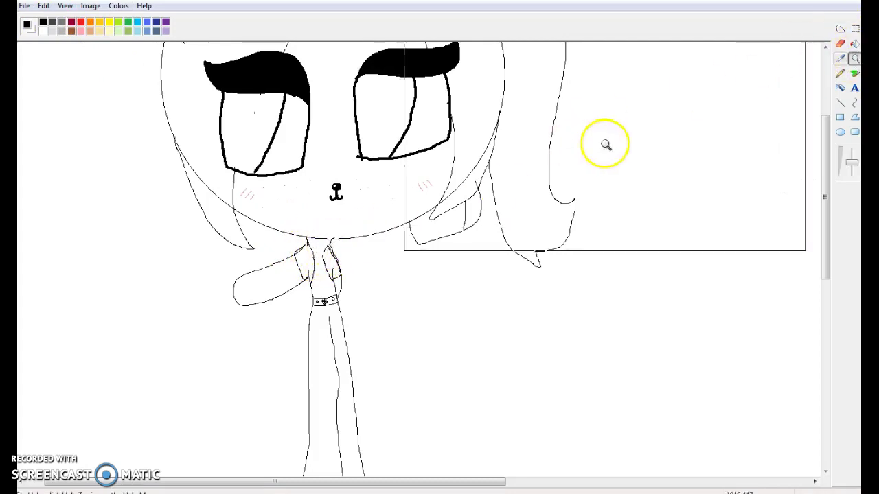
- Pencil a black neckline curving in from both sides of the neck, with a faceted diamond-shaped gem at its centre
click(337, 295)
click(391, 261)
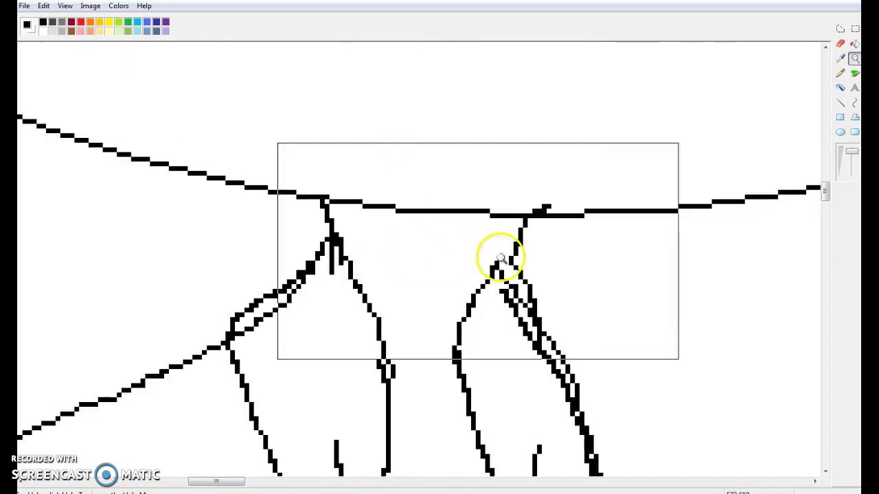
click(840, 73)
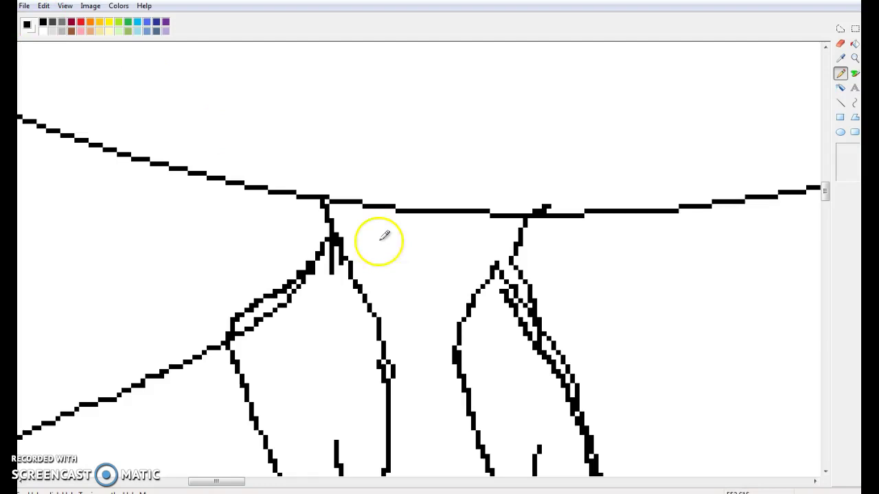
mouse_move(336, 227)
mouse_down()
mouse_move(337, 237)
mouse_move(375, 258)
mouse_up()
drag(515, 243, 462, 261)
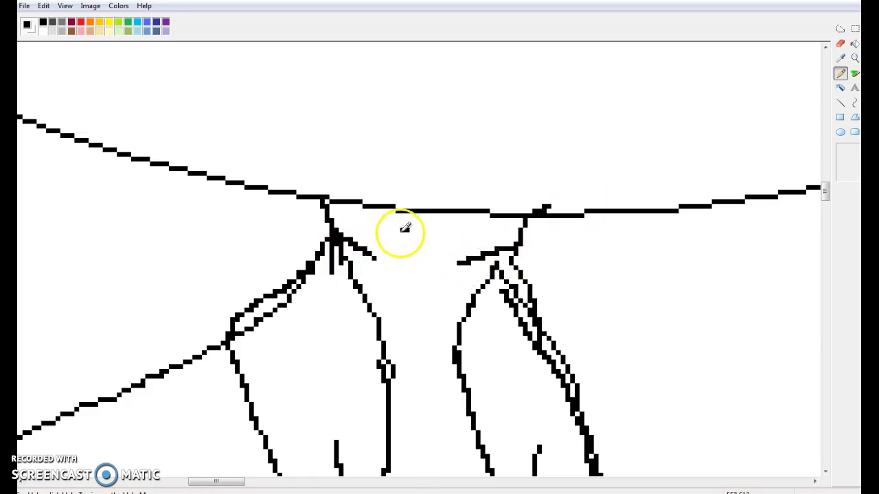
mouse_move(390, 275)
mouse_down()
mouse_move(405, 291)
mouse_move(449, 262)
mouse_move(416, 222)
mouse_up()
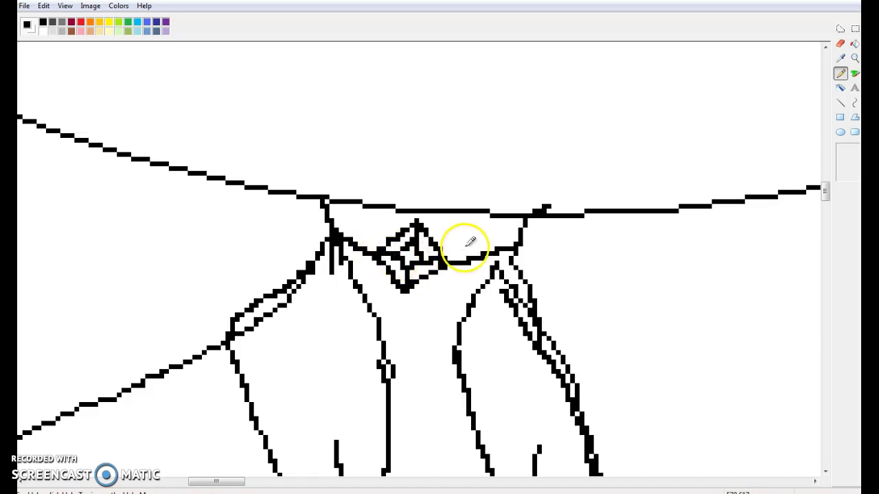
- Pencil a slanted sash across the shirt between the vest edges, with a narrow pointed tail hanging beside one edge
scroll(472, 241, down, 3)
scroll(472, 240, down, 5)
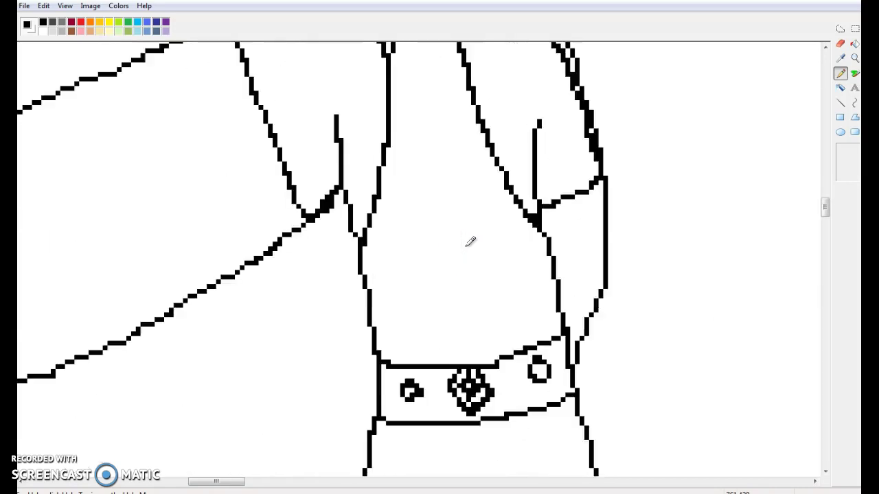
scroll(470, 241, up, 3)
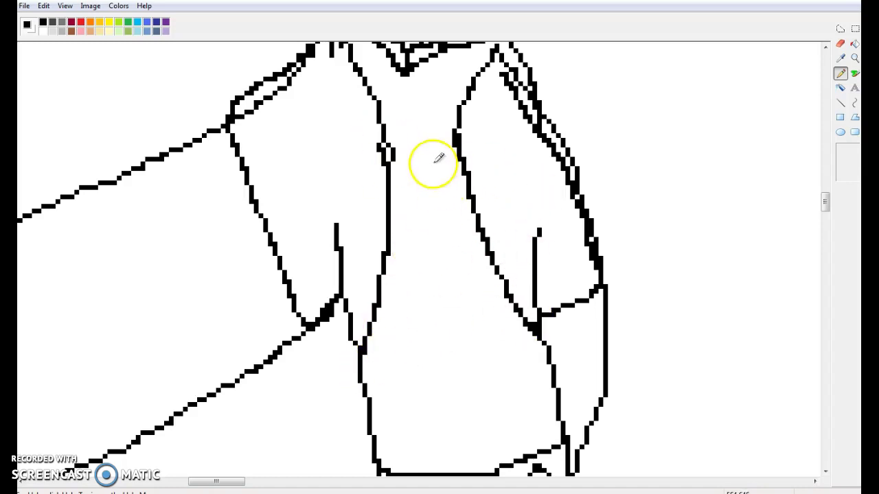
drag(456, 116, 389, 186)
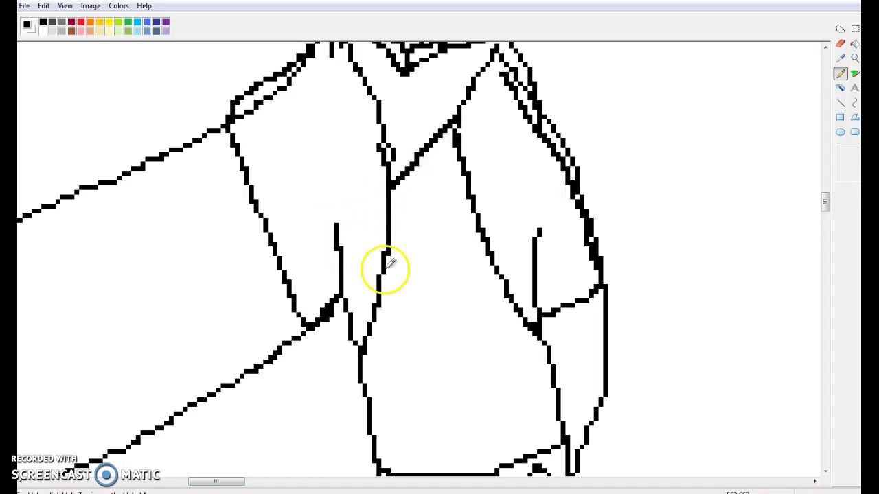
mouse_move(368, 335)
mouse_down()
mouse_move(371, 362)
mouse_move(390, 313)
mouse_move(390, 252)
mouse_move(472, 203)
mouse_up()
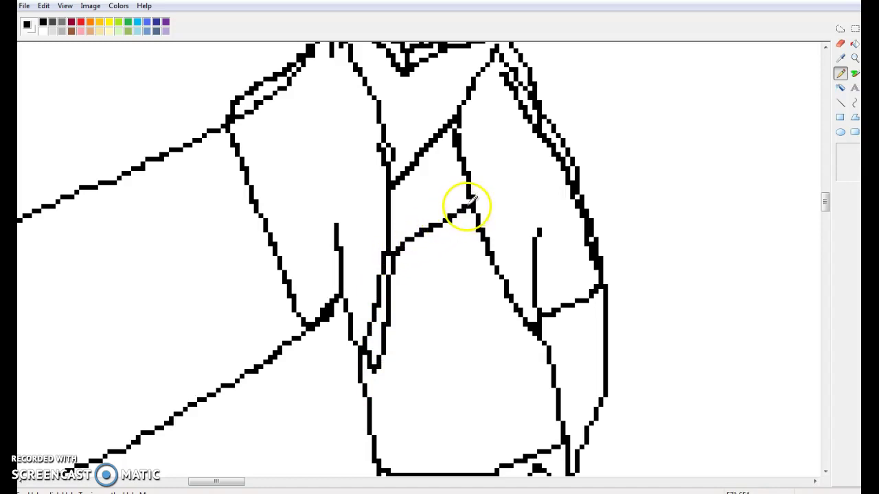
- Add an outer border around the sash's tail and lower edge, a second upper edge line, and diagonal stripes across the band
mouse_move(406, 259)
mouse_down()
mouse_move(403, 352)
mouse_move(386, 389)
mouse_move(365, 378)
mouse_up()
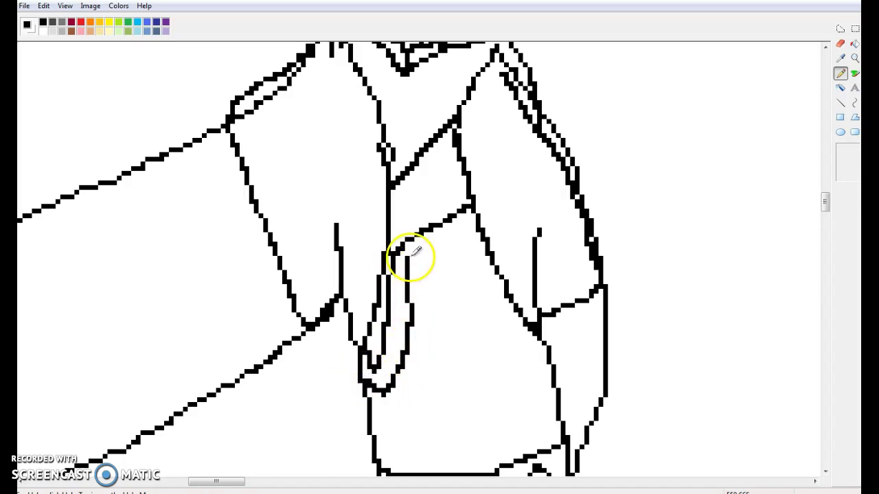
drag(415, 254, 479, 228)
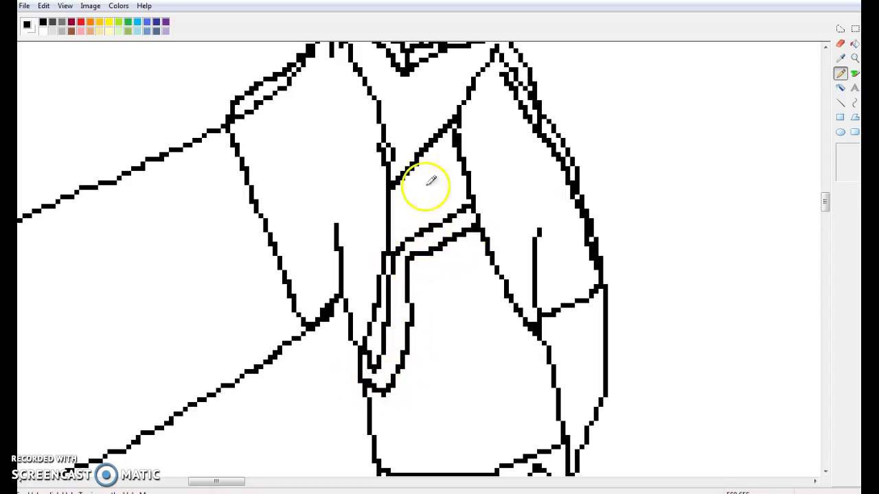
mouse_move(392, 158)
mouse_down()
mouse_move(447, 112)
mouse_move(471, 131)
mouse_move(388, 205)
mouse_move(412, 206)
mouse_move(464, 165)
mouse_move(471, 183)
mouse_move(412, 212)
mouse_move(391, 236)
mouse_up()
click(841, 103)
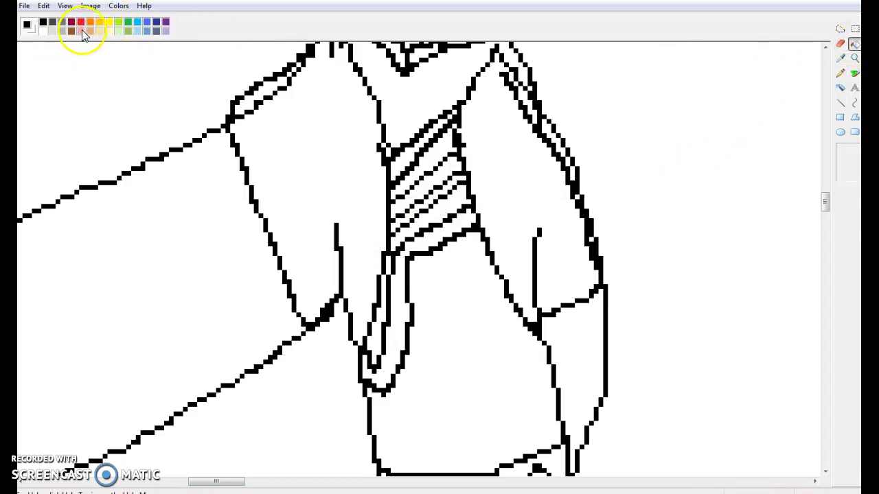
- Fill the shirt above and below the sash with bright turquoise blue
click(138, 22)
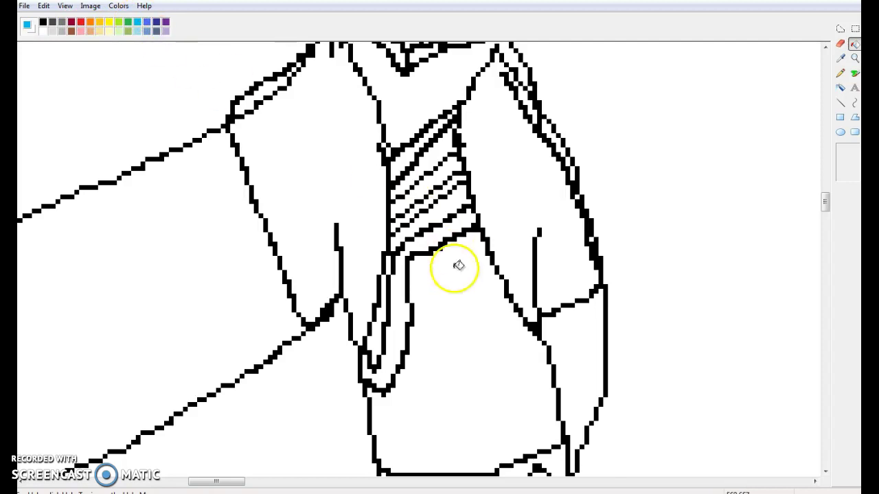
click(468, 292)
click(430, 117)
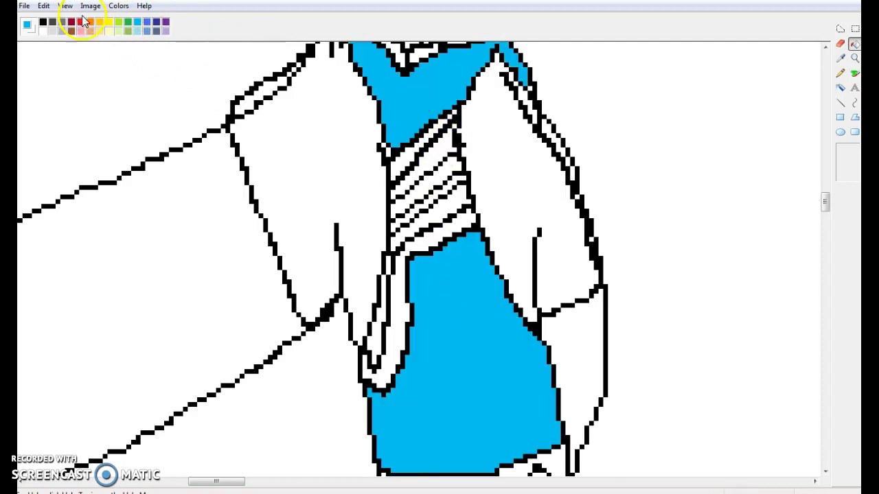
- Fill both vest panels and the upper and lower borders of the sash with red
click(334, 171)
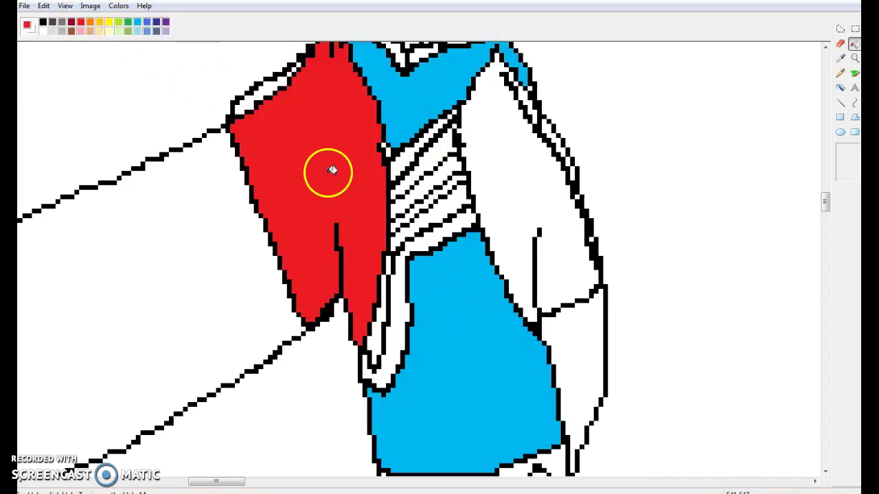
click(522, 182)
click(451, 230)
click(393, 153)
- Fill the facets of the diamond gem at the neckline with red
scroll(454, 168, up, 5)
scroll(432, 186, down, 4)
scroll(432, 186, up, 4)
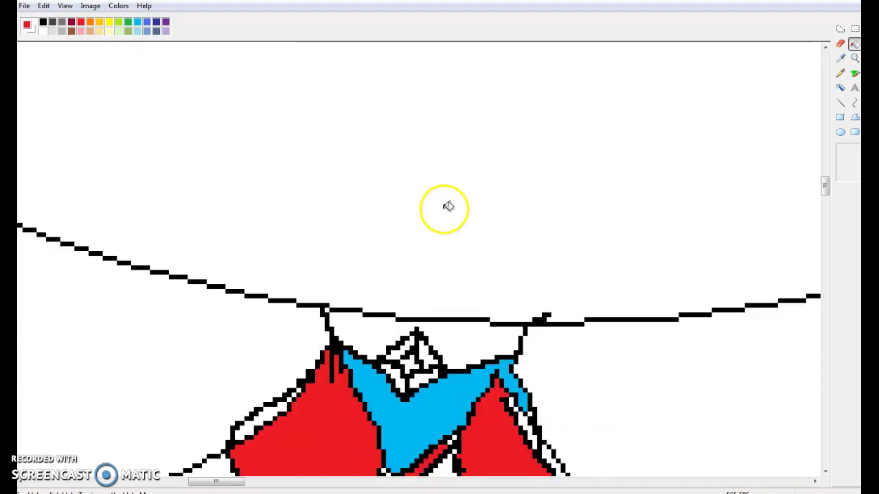
scroll(445, 211, down, 4)
click(408, 250)
click(400, 241)
click(414, 241)
click(419, 263)
click(413, 268)
click(402, 270)
- Recolour the neckline gem's upper-left facet pink and its lower-right facet dark red, and brush on a white highlight
click(80, 31)
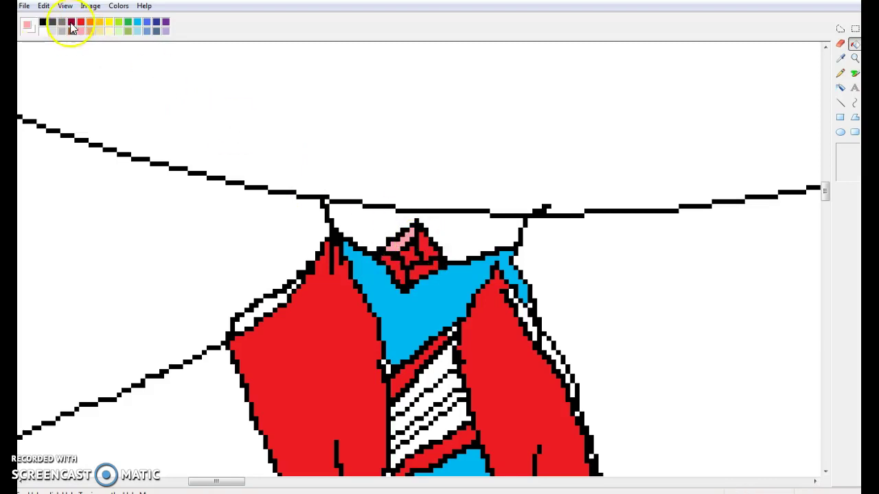
click(422, 269)
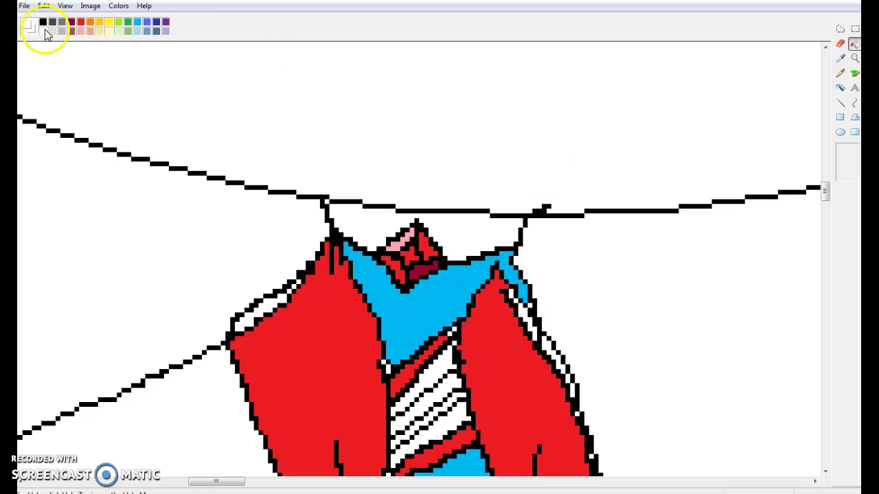
click(855, 72)
mouse_move(405, 248)
mouse_down()
mouse_move(392, 251)
mouse_move(412, 246)
mouse_move(403, 270)
mouse_up()
- Fill the belt buckle gem with red, making its upper-left facet dark red and its lower-right facet pink
scroll(463, 274, down, 15)
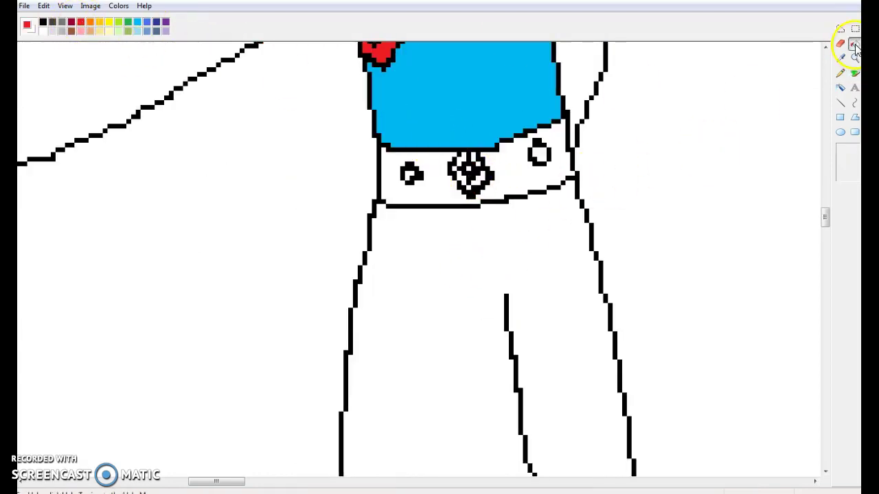
click(461, 178)
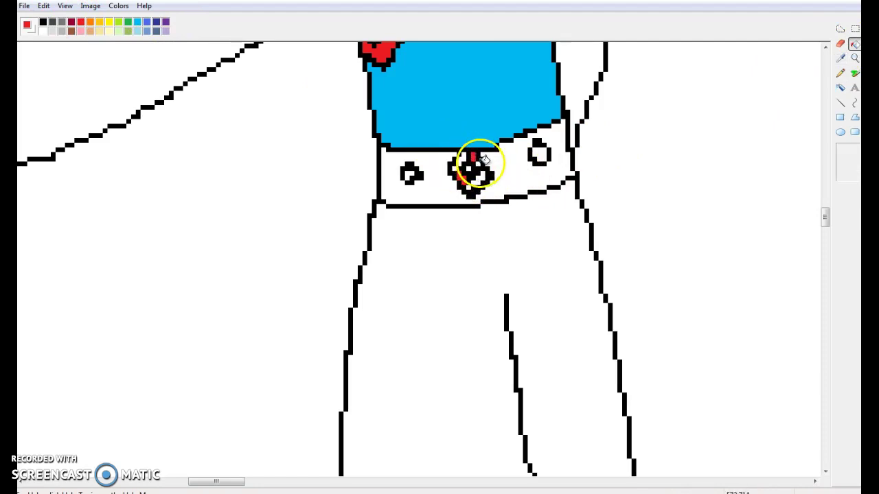
click(467, 170)
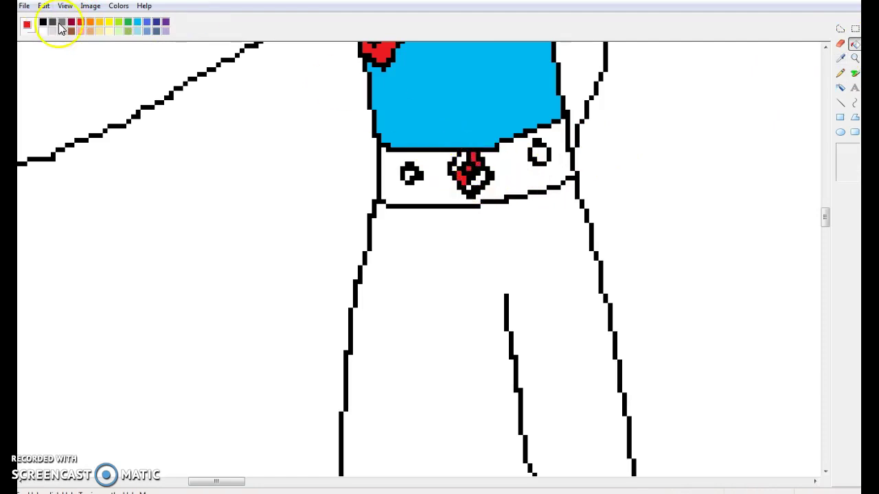
click(72, 22)
click(462, 160)
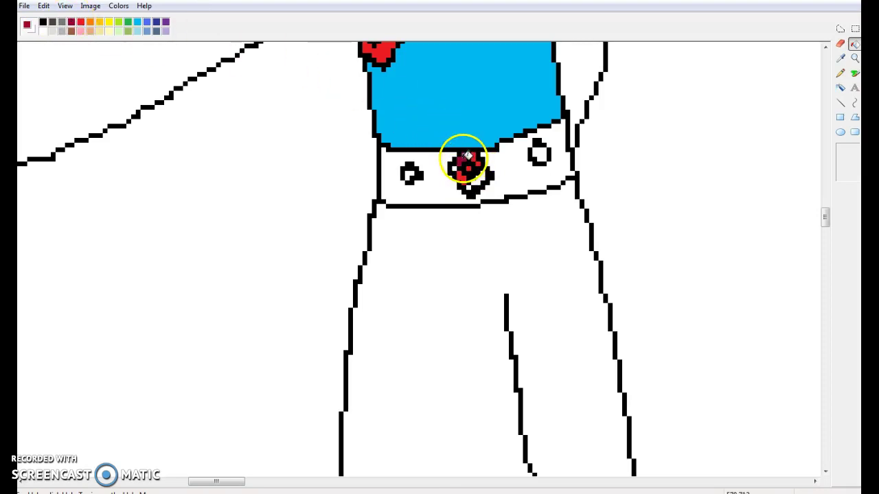
click(458, 167)
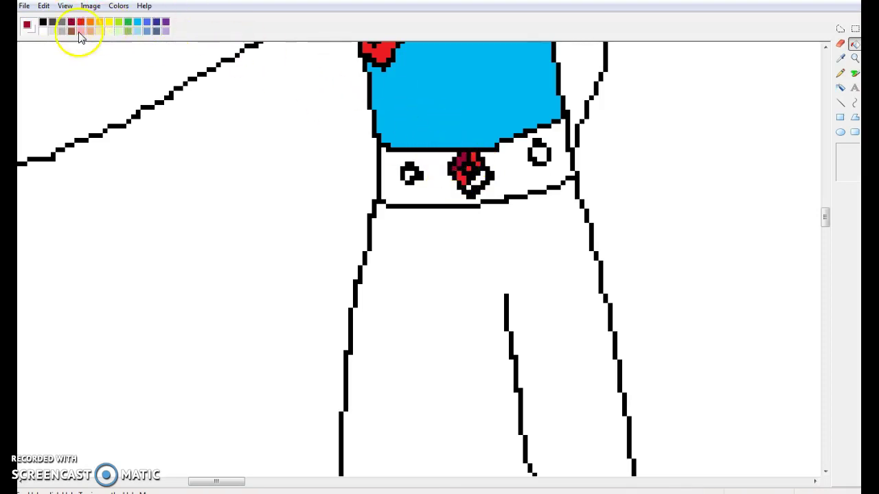
click(477, 180)
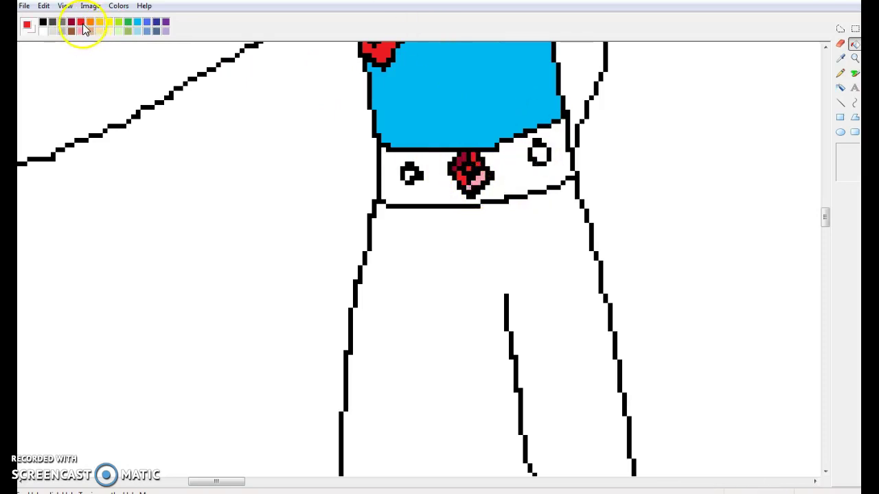
- Fill the belt brown around its round studs and gem, and fill the trousers red
click(448, 198)
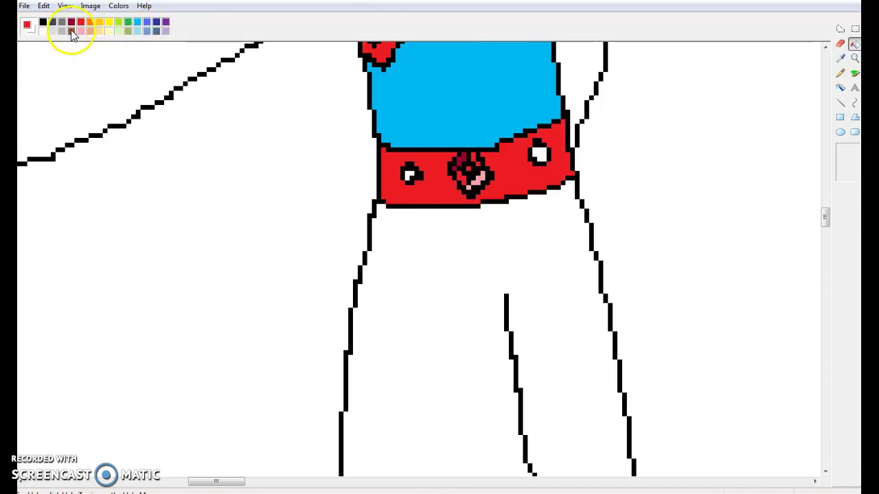
click(394, 199)
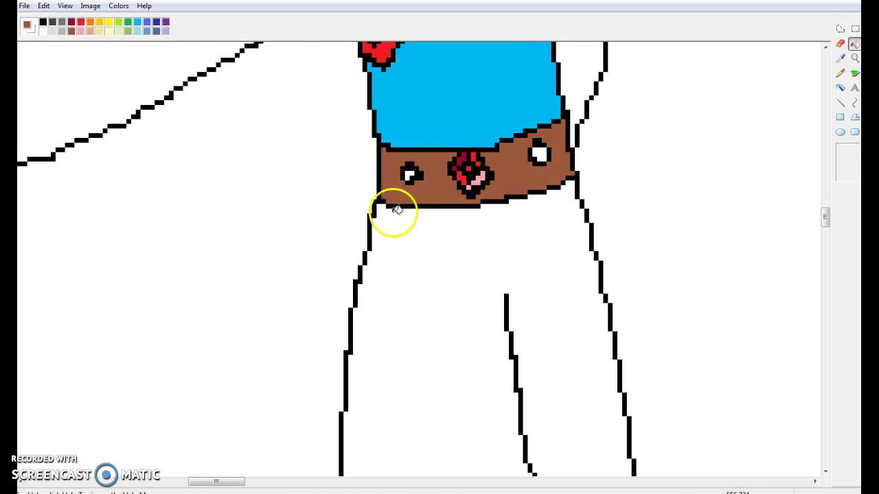
scroll(459, 191, down, 3)
scroll(459, 191, up, 3)
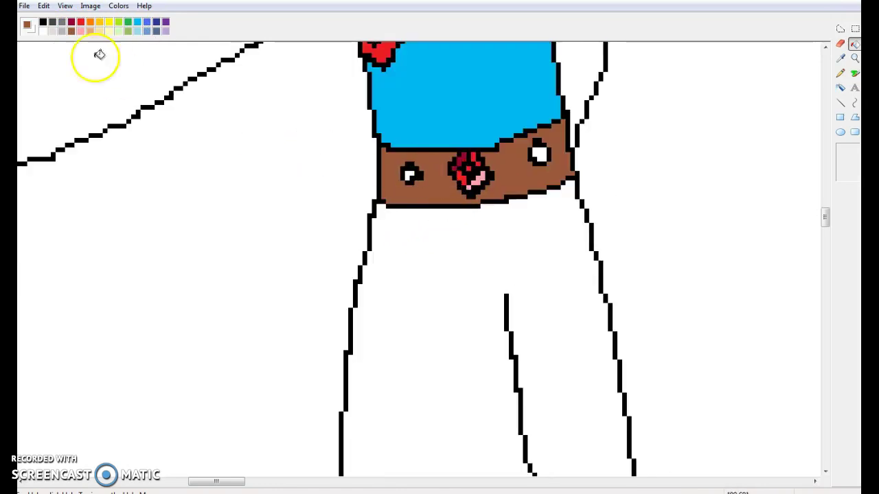
click(449, 259)
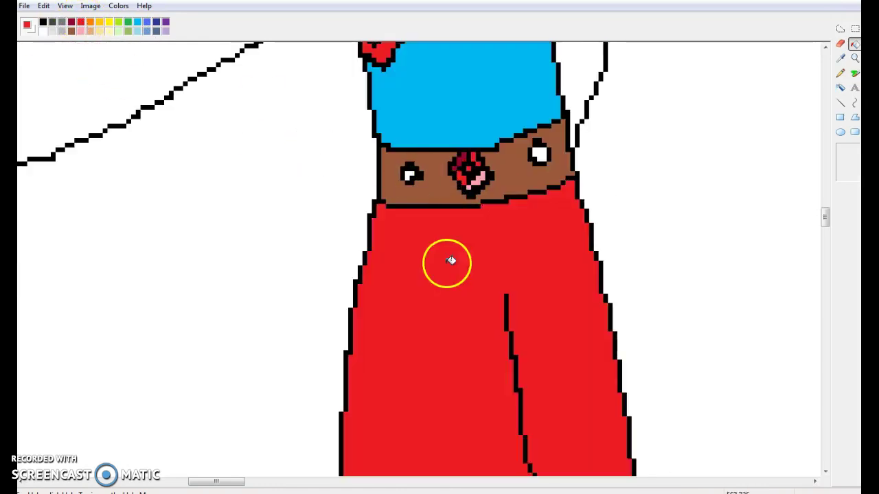
- Pencil a horizontal black line across both legs partway down the red trousers
scroll(605, 204, down, 10)
scroll(604, 202, down, 3)
scroll(605, 198, up, 6)
click(855, 60)
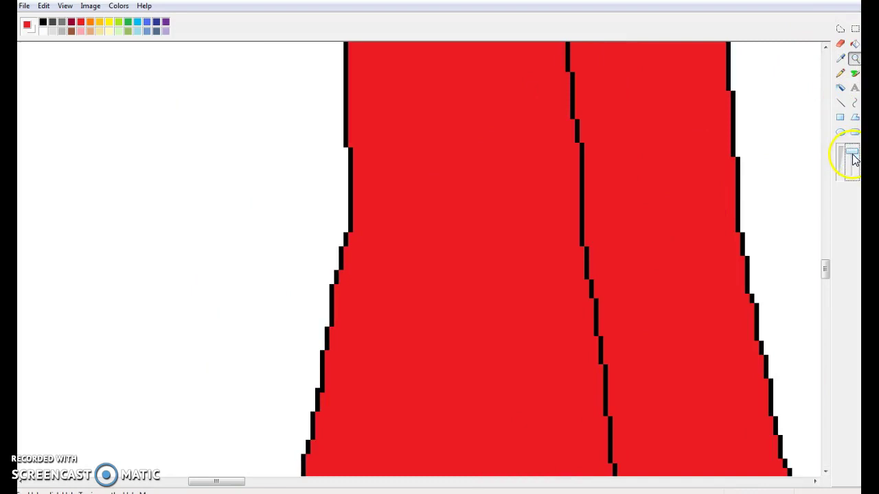
click(852, 158)
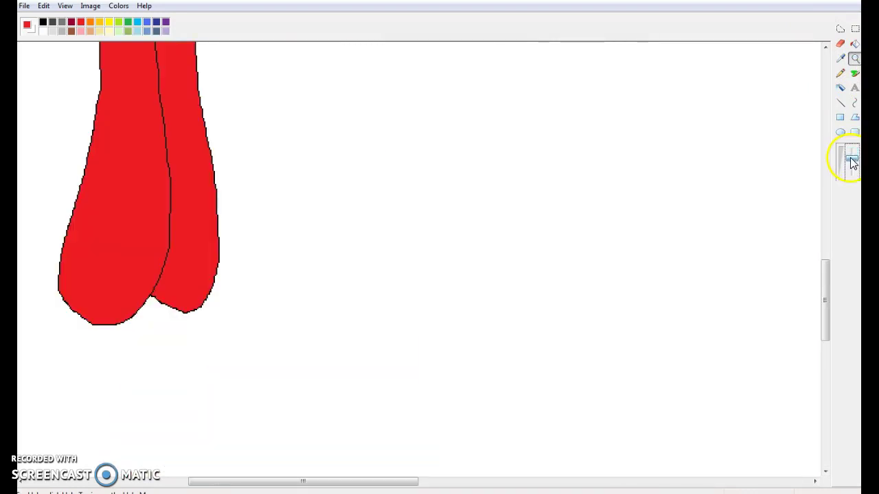
click(851, 165)
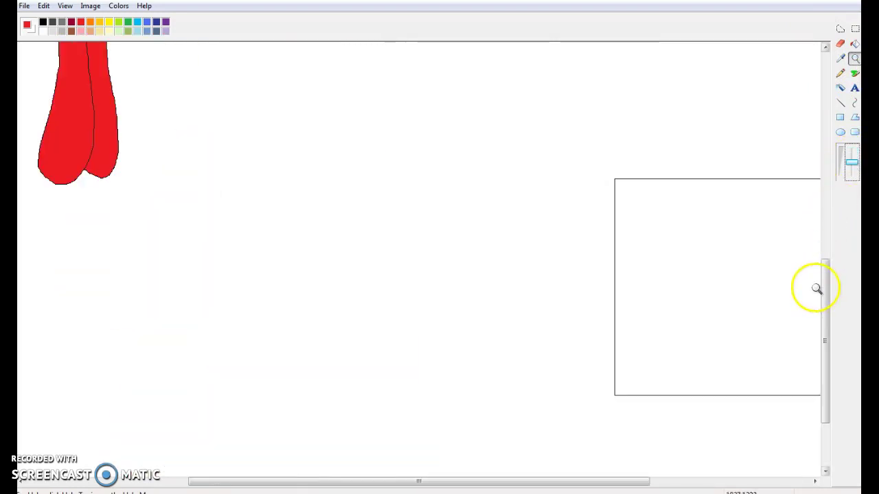
drag(826, 298, 818, 208)
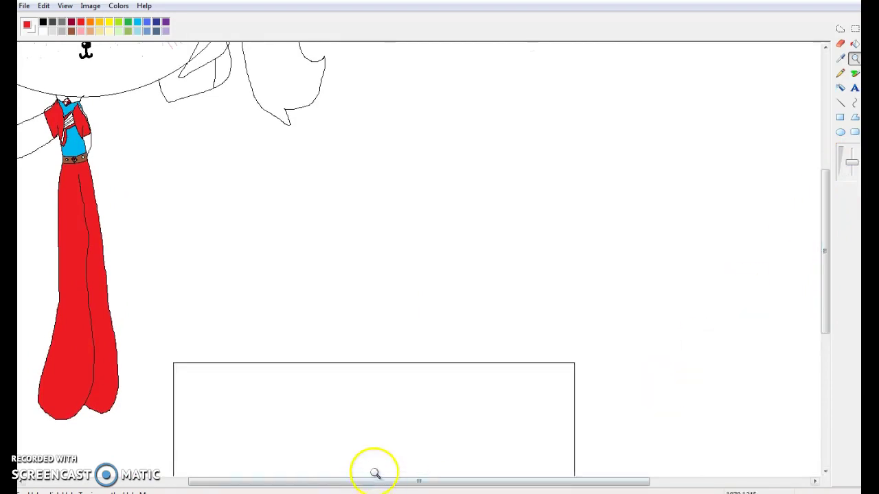
drag(385, 483, 272, 489)
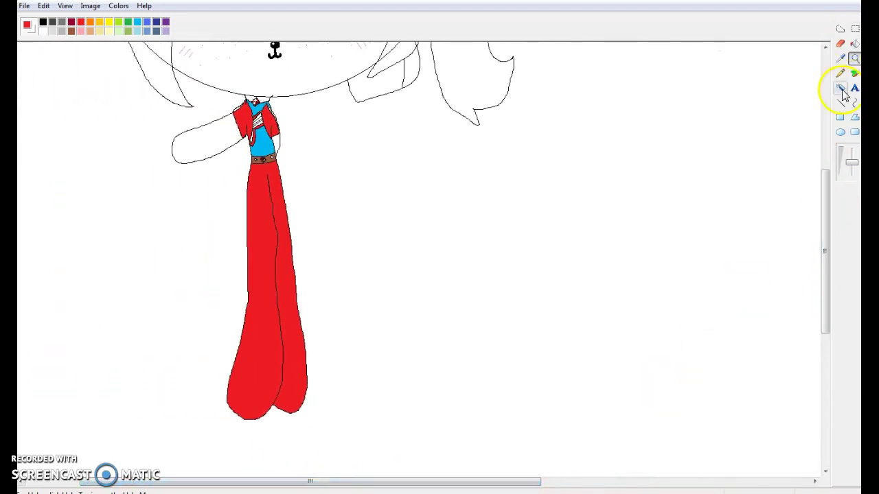
click(842, 75)
click(43, 23)
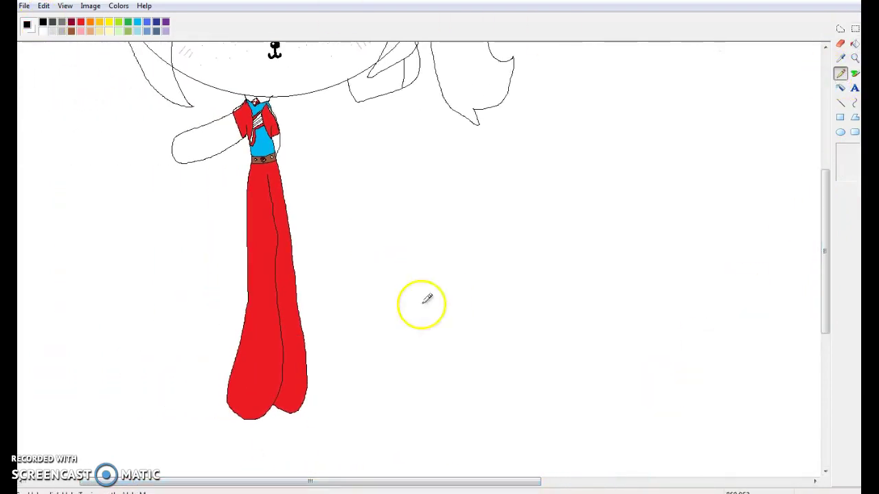
drag(252, 235, 284, 234)
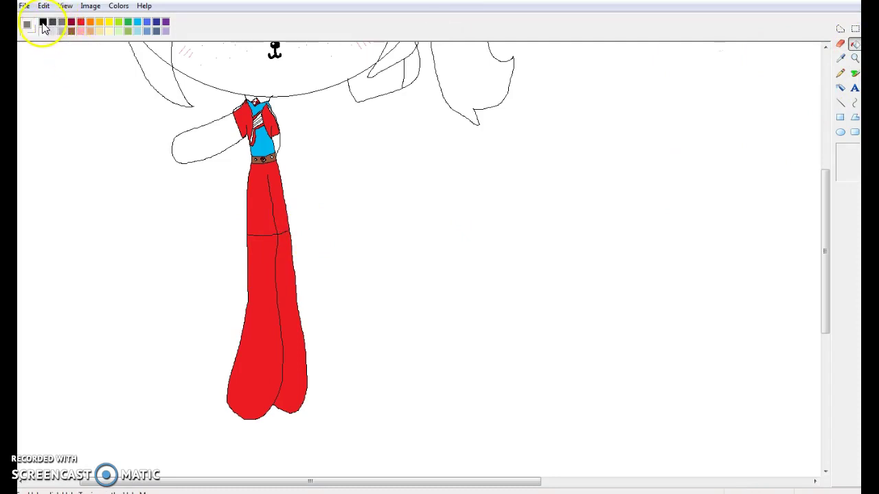
drag(287, 269, 291, 305)
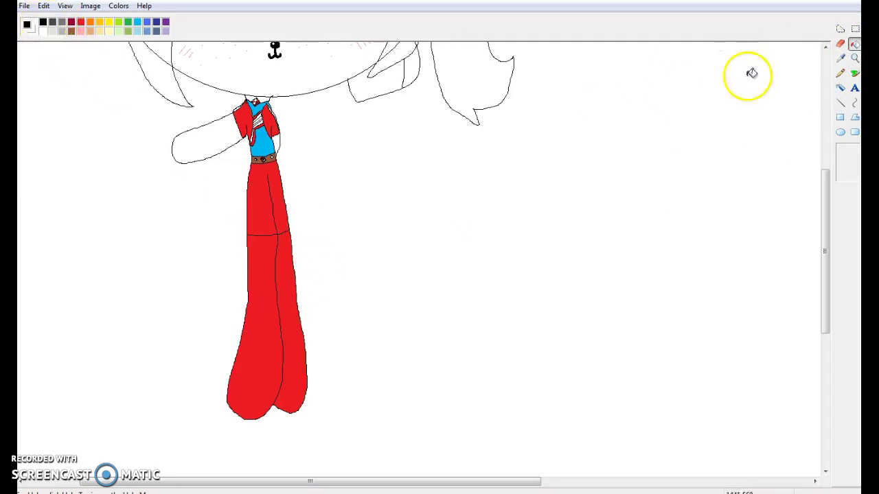
- Close the gap in the line across the legs, and fill the lower legs black on the narrower leg and dark grey on the other
click(855, 74)
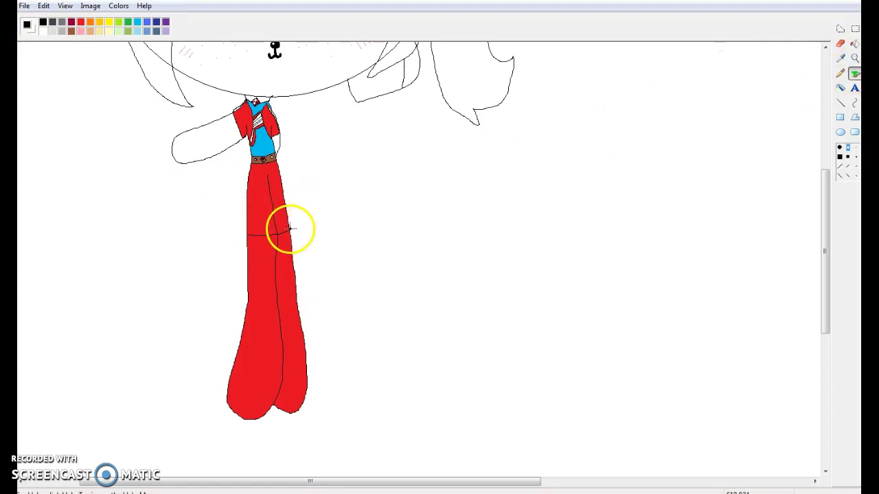
click(814, 121)
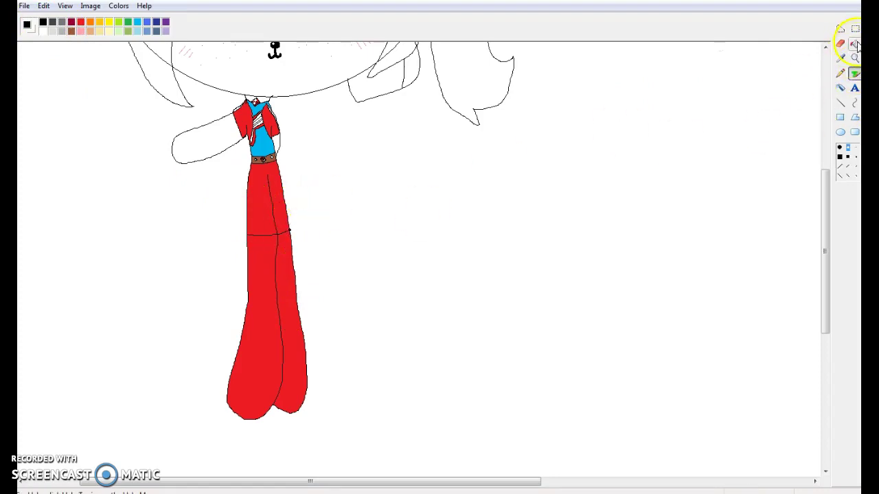
click(287, 335)
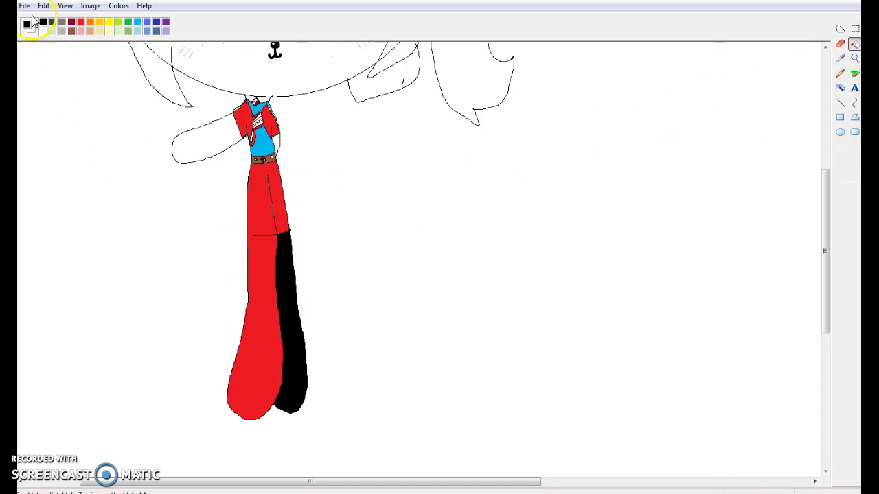
click(51, 23)
click(270, 323)
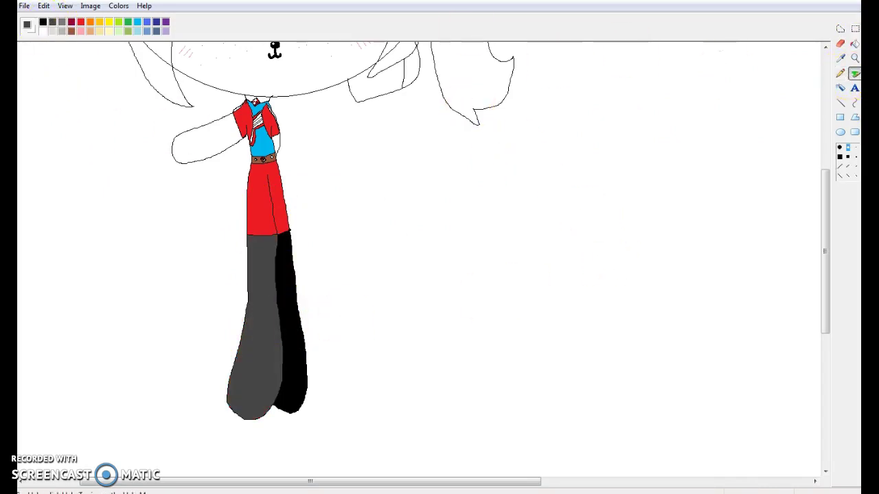
- Brush a long white highlight ending in a dot down the upper part of each boot
click(43, 31)
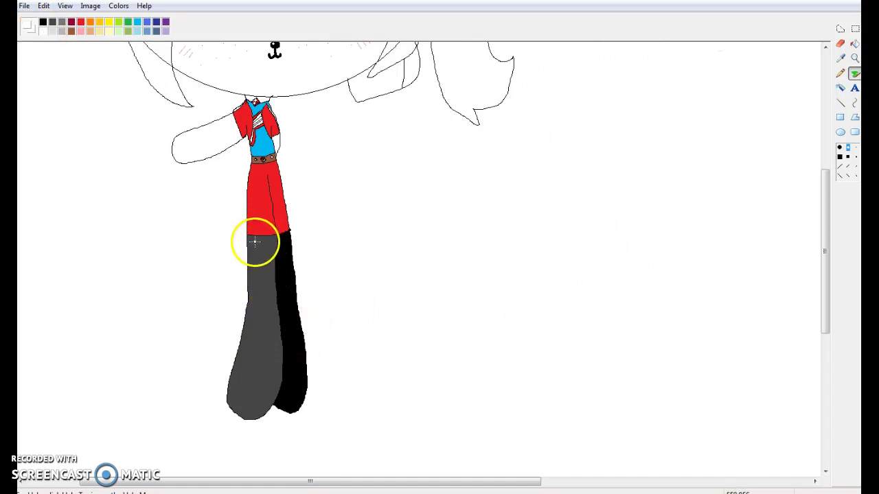
drag(254, 244, 249, 320)
drag(287, 237, 286, 306)
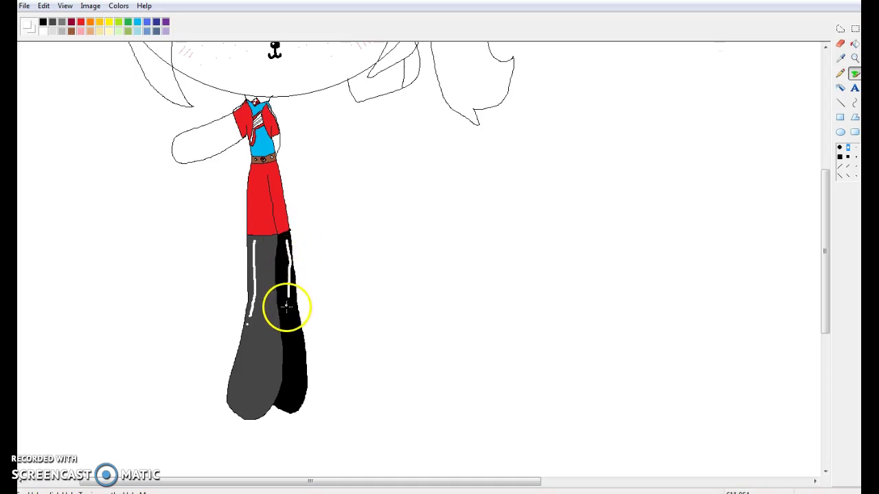
- Switch to the browser, replay the YouTube video, bring up the blue rabbit reference picture, and return to Paint
mouse_move(297, 493)
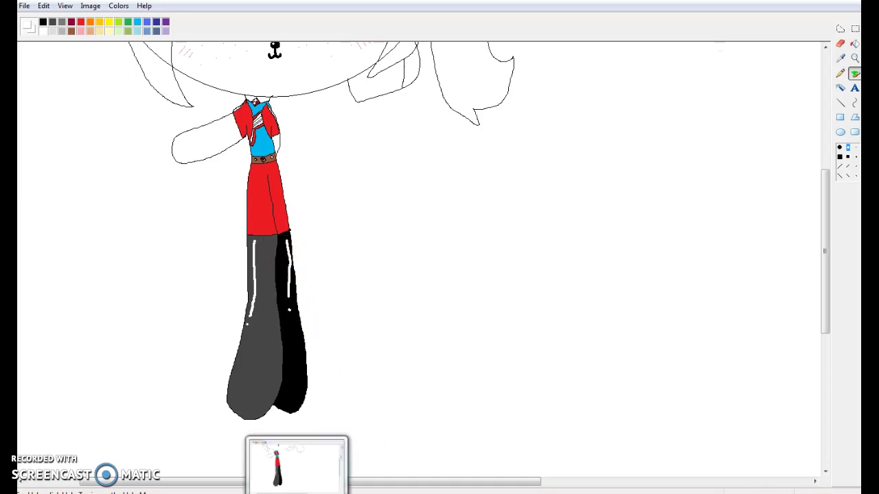
mouse_move(203, 493)
click(203, 446)
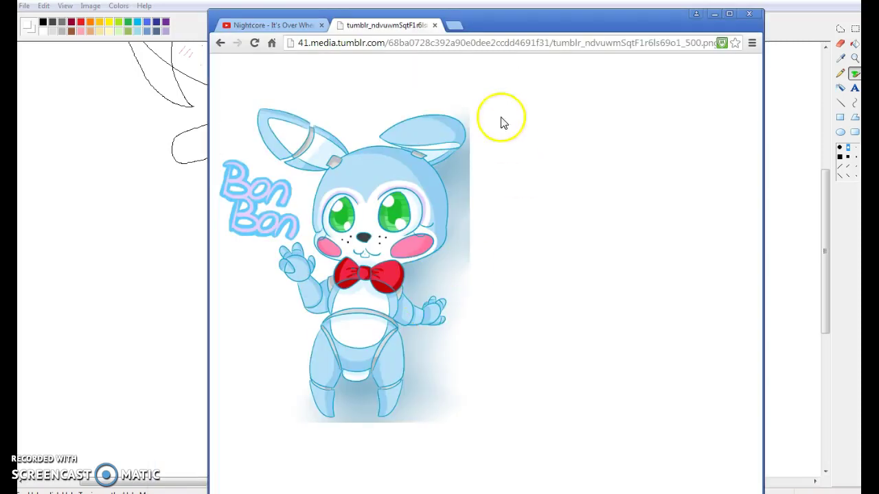
click(241, 25)
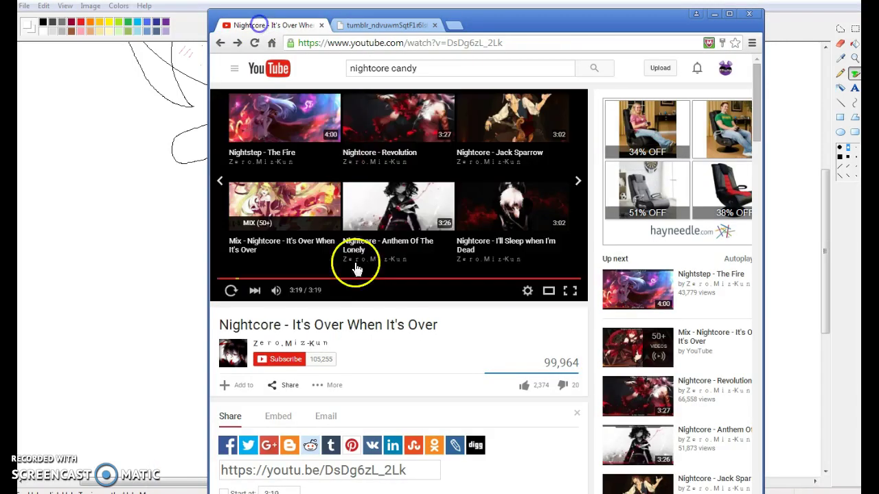
click(231, 292)
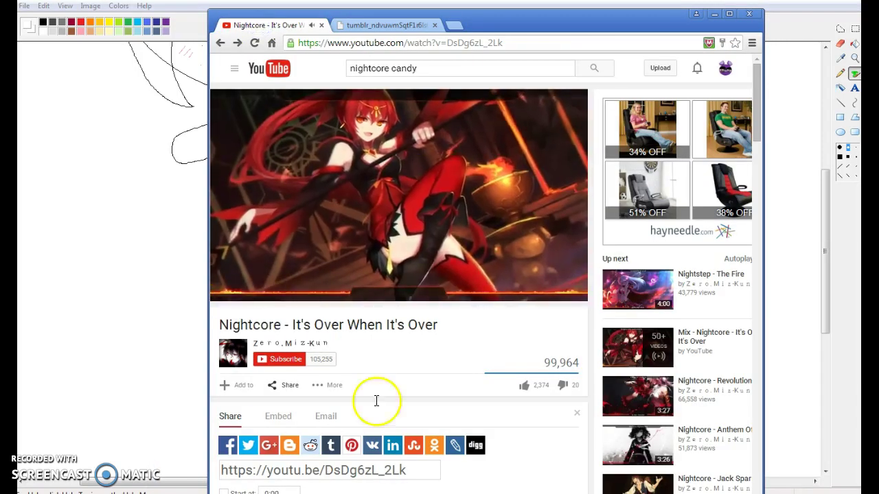
click(401, 26)
mouse_move(296, 493)
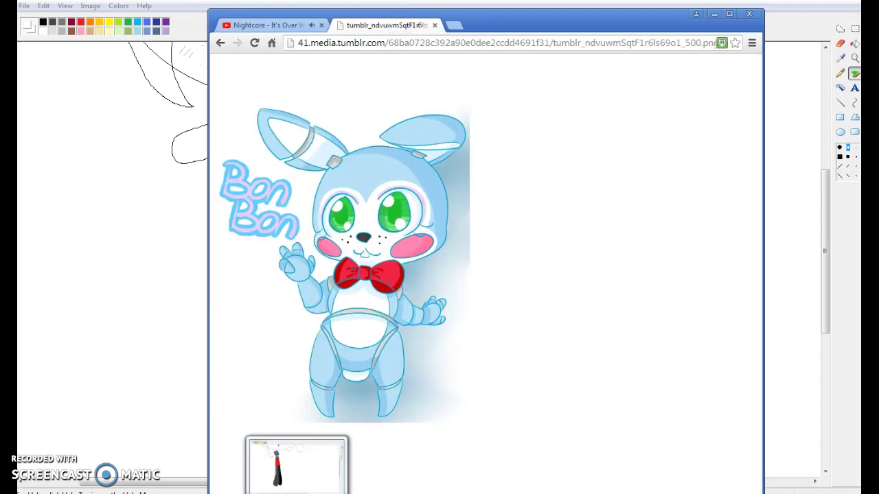
click(297, 467)
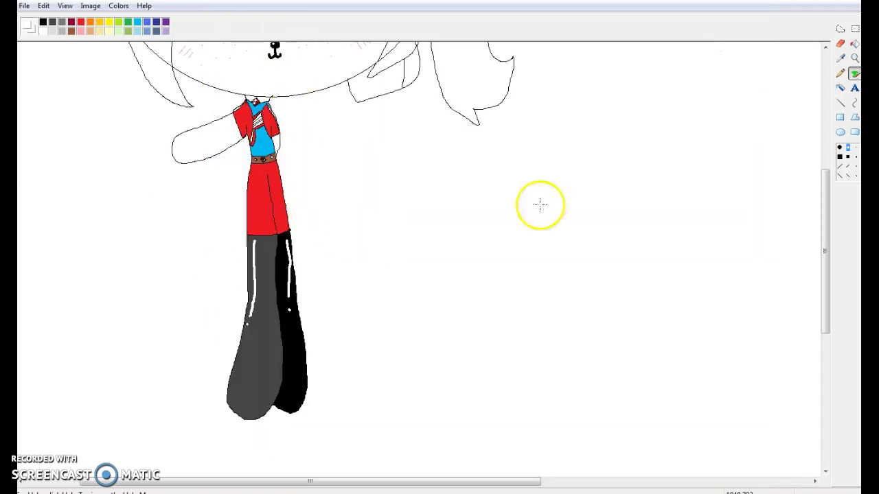
- Fill both side sections of the hair, the lock ends below the head outline and the ponytail with bright light blue
drag(826, 226, 833, 141)
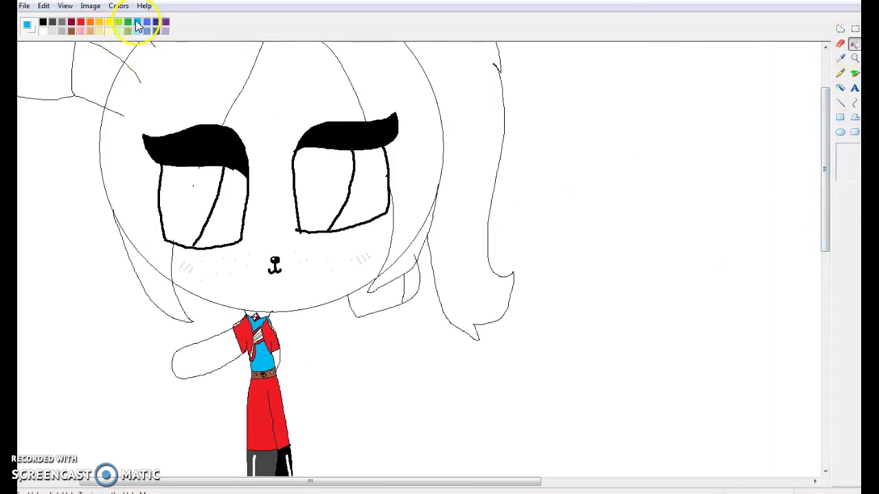
click(120, 152)
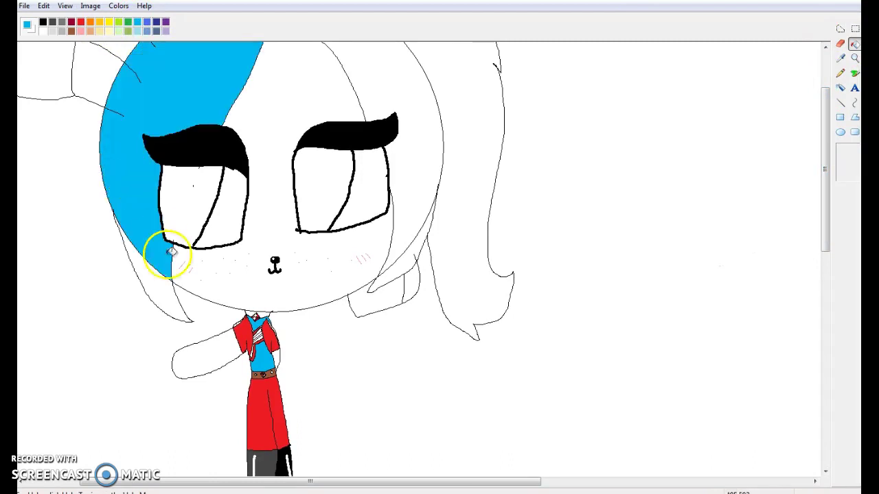
click(169, 289)
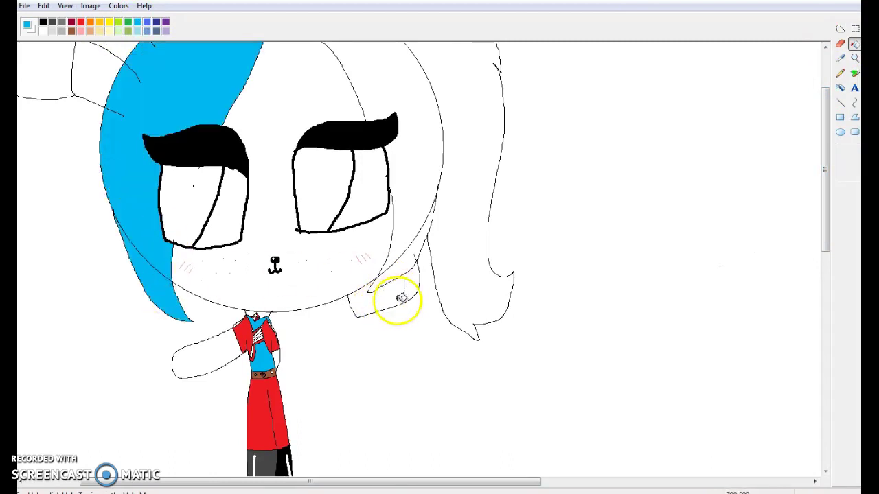
click(410, 221)
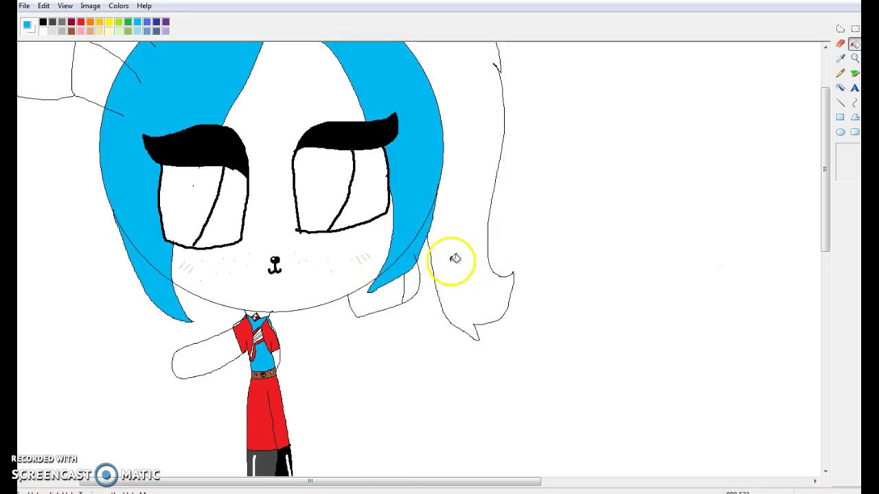
click(456, 258)
- Fill the two upper bands of the large ear and the small end section behind the cheek hair with pale blue
scroll(474, 275, up, 3)
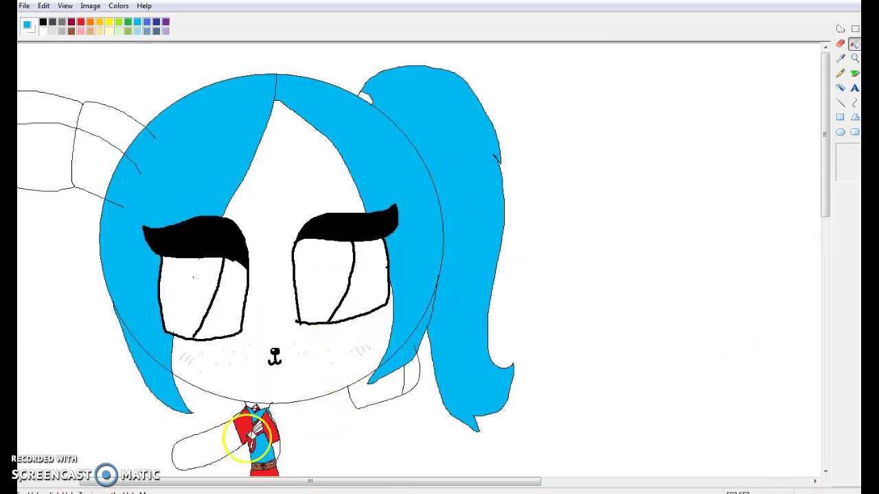
drag(310, 481, 255, 482)
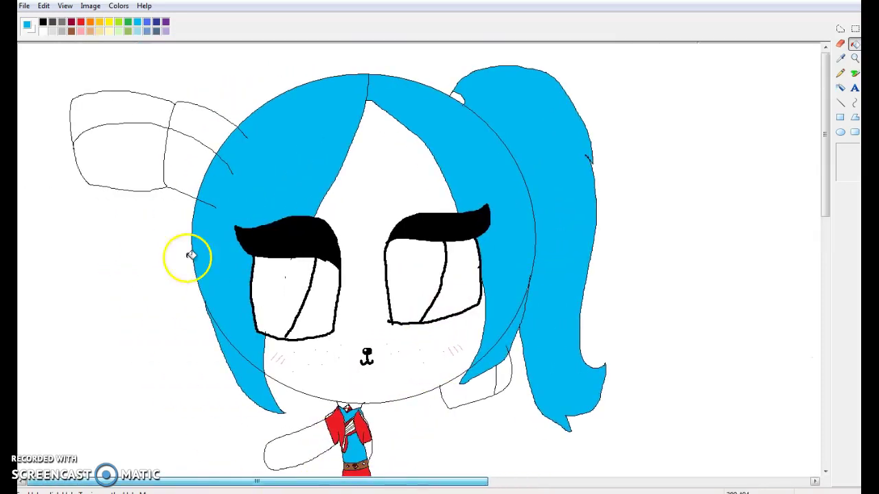
click(49, 25)
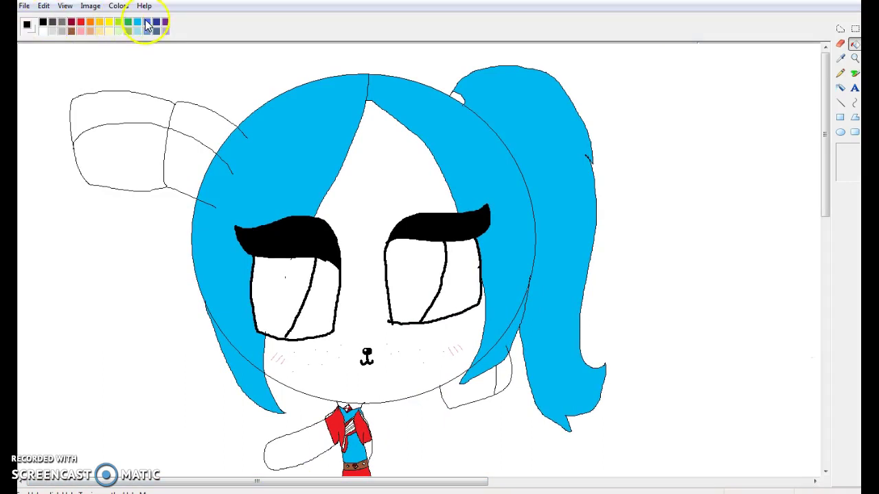
click(139, 31)
click(164, 112)
click(202, 126)
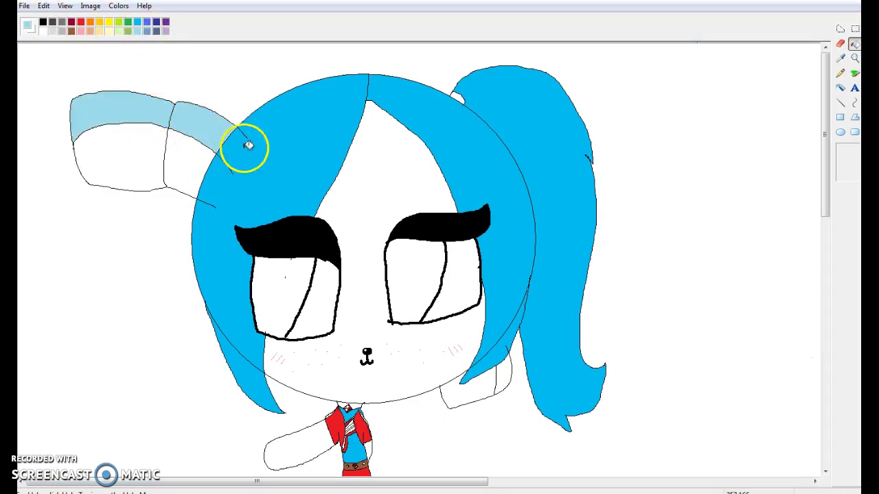
scroll(554, 257, down, 5)
click(500, 159)
scroll(543, 135, up, 5)
- Brush a pale blue and white edge across the large ear's base over the hair, and fill the enclosed ear parts to match
click(855, 74)
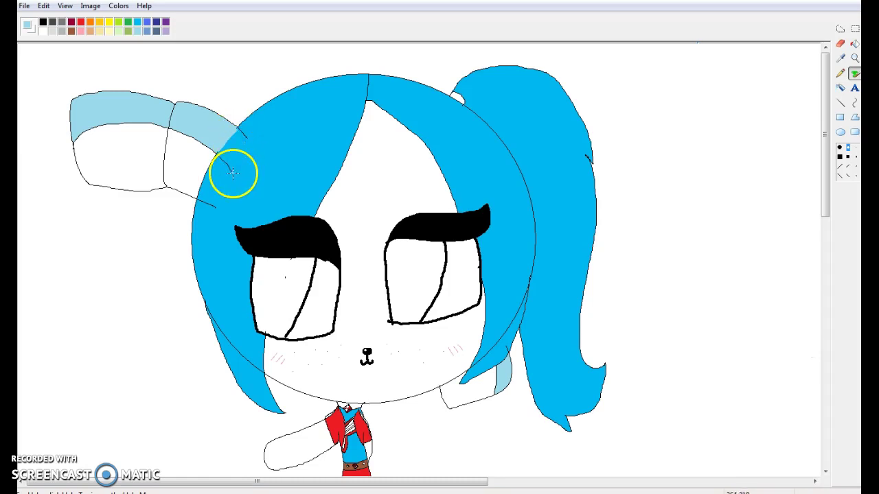
drag(248, 137, 249, 146)
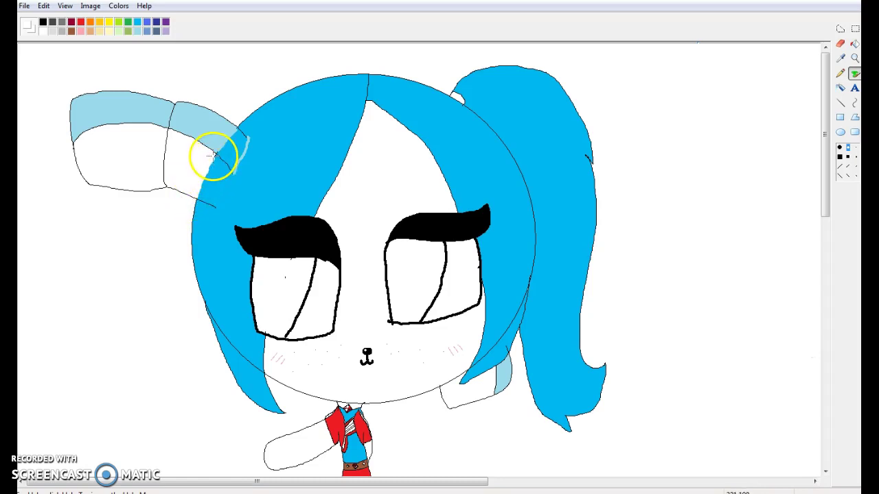
mouse_move(216, 158)
mouse_down()
mouse_move(222, 195)
mouse_move(234, 174)
mouse_move(218, 203)
mouse_up()
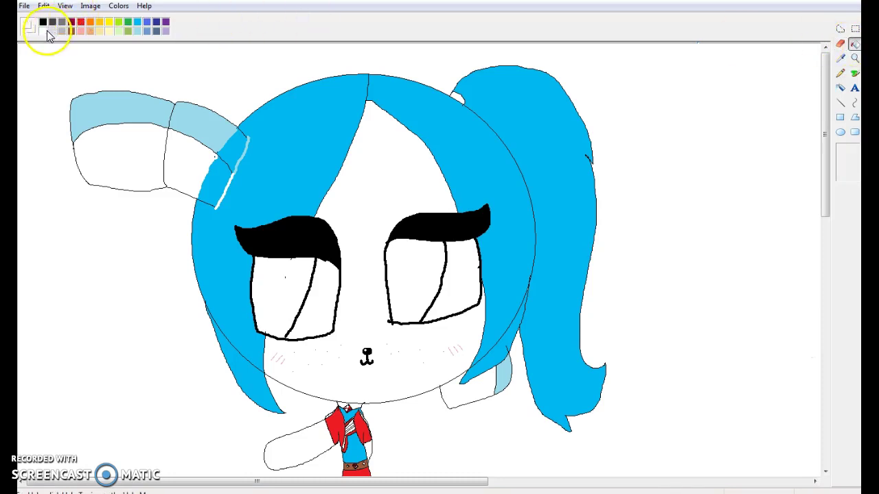
drag(188, 145, 224, 177)
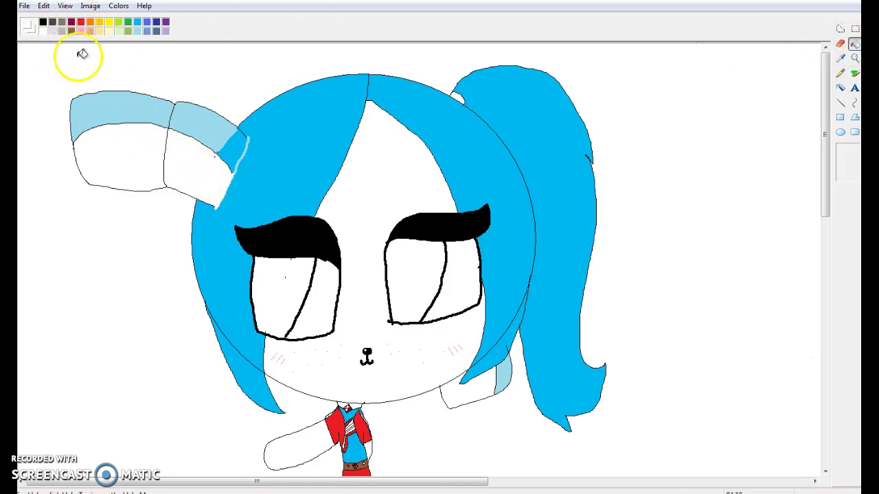
click(139, 31)
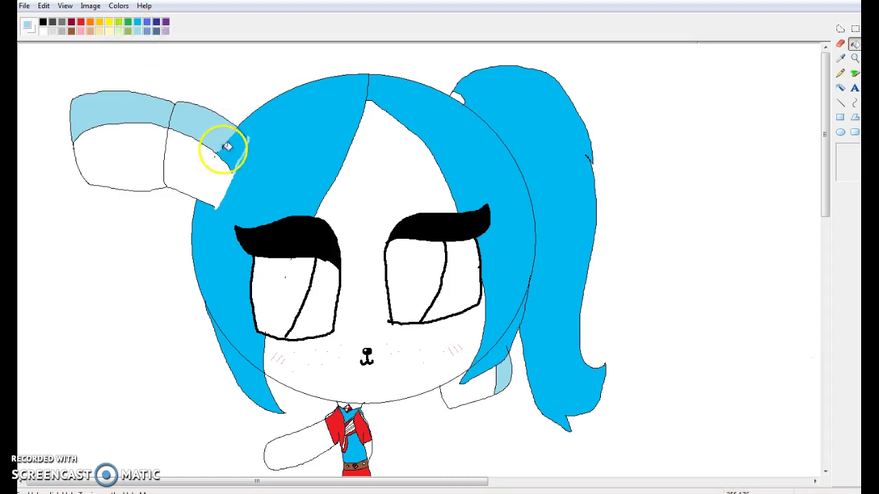
- Brush over the head outline where it crosses the side hair locks, using the hair's bright light blue
scroll(294, 178, down, 3)
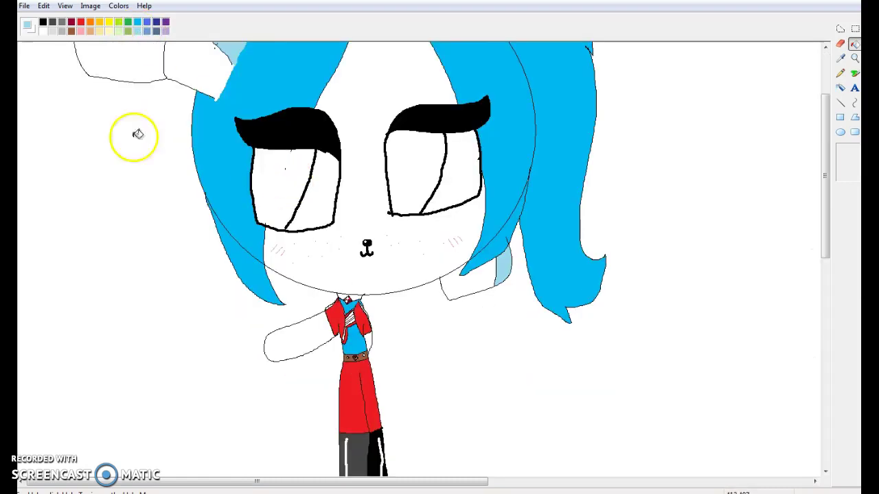
click(855, 74)
click(138, 22)
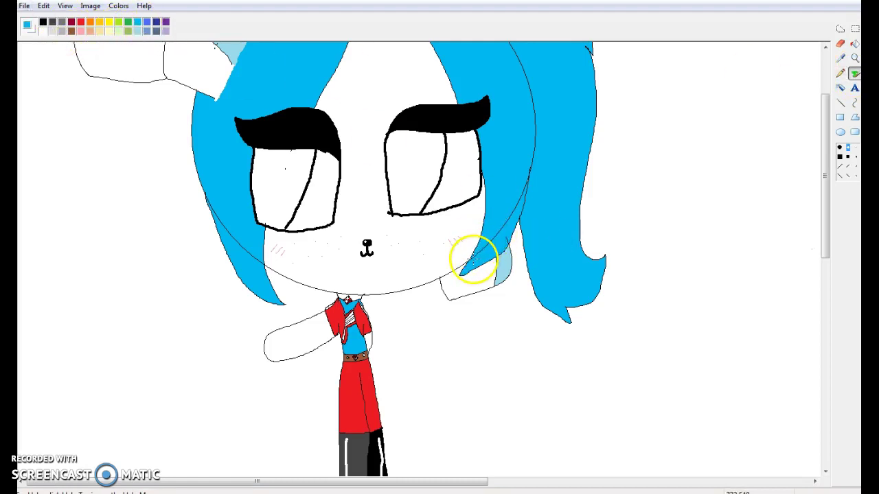
drag(479, 254, 502, 222)
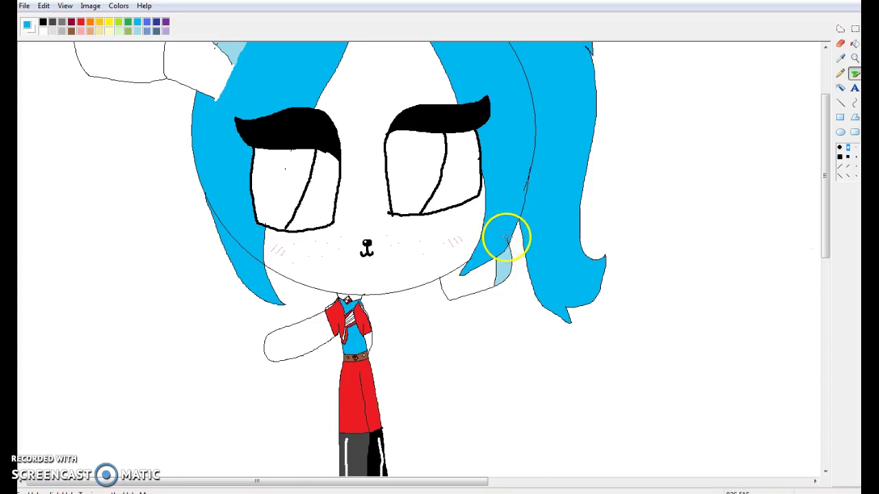
- Fill the irises of both eyes with green
scroll(507, 242, up, 3)
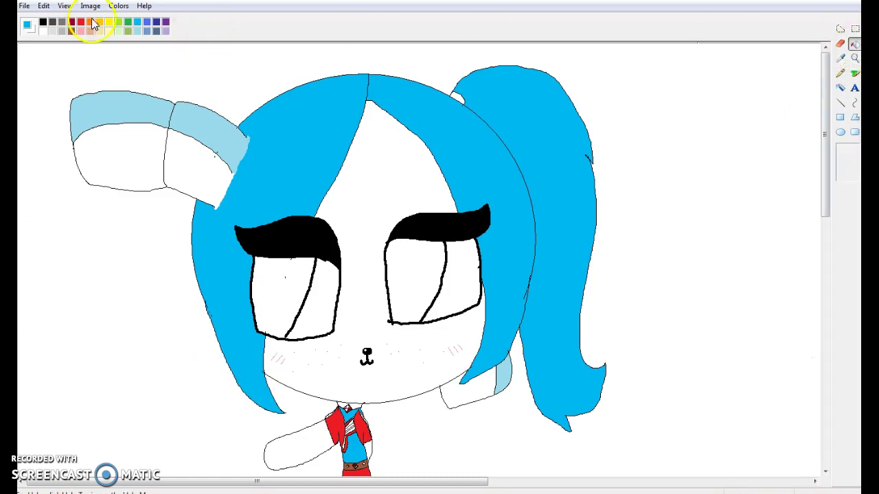
click(128, 23)
click(272, 291)
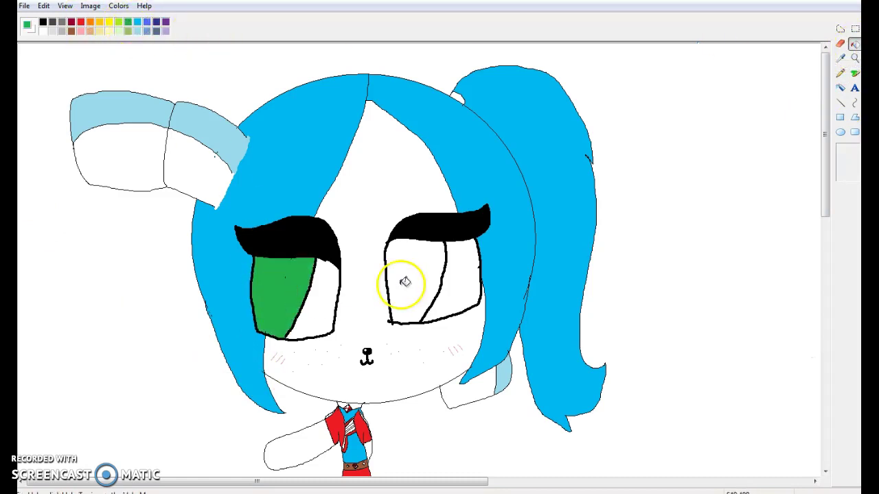
click(404, 281)
- Brush a curved black dividing line down each green iris and a short horizontal line across the narrow strip of the ponytail-side eye
click(855, 58)
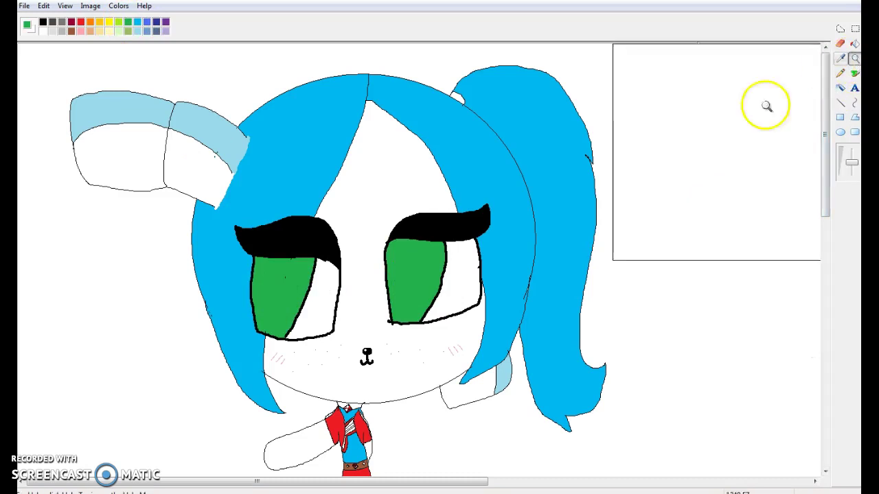
click(400, 280)
click(854, 72)
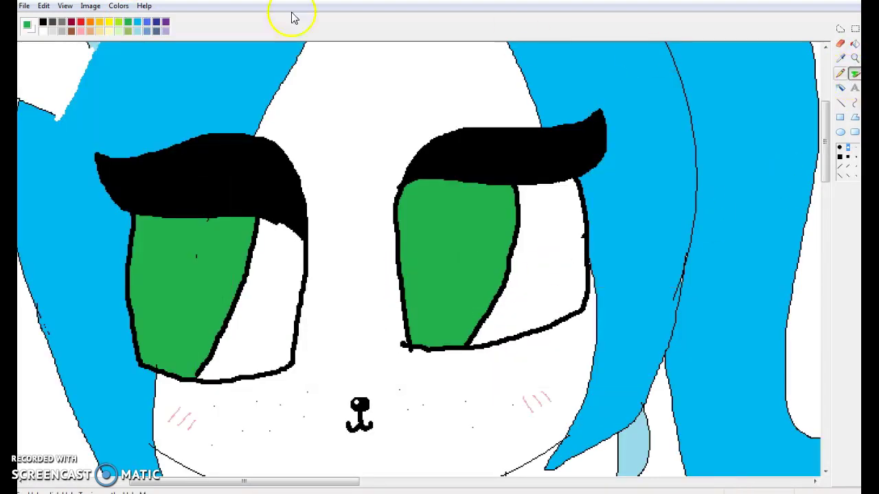
mouse_move(212, 227)
mouse_down()
mouse_move(220, 216)
mouse_move(167, 377)
mouse_up()
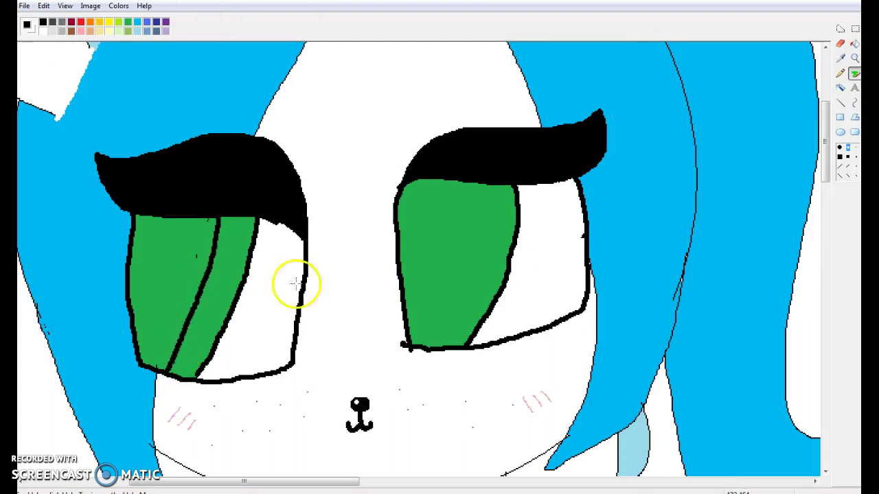
mouse_move(474, 183)
mouse_down()
mouse_move(461, 272)
mouse_move(426, 346)
mouse_up()
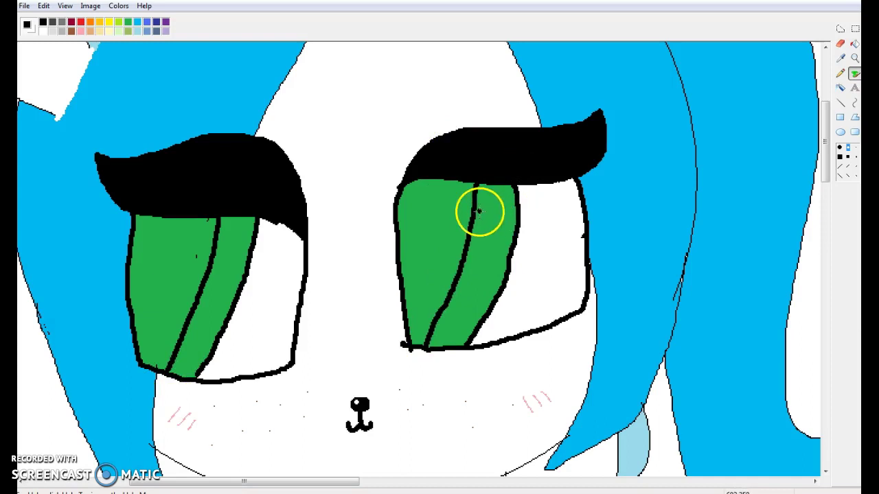
drag(484, 212, 512, 211)
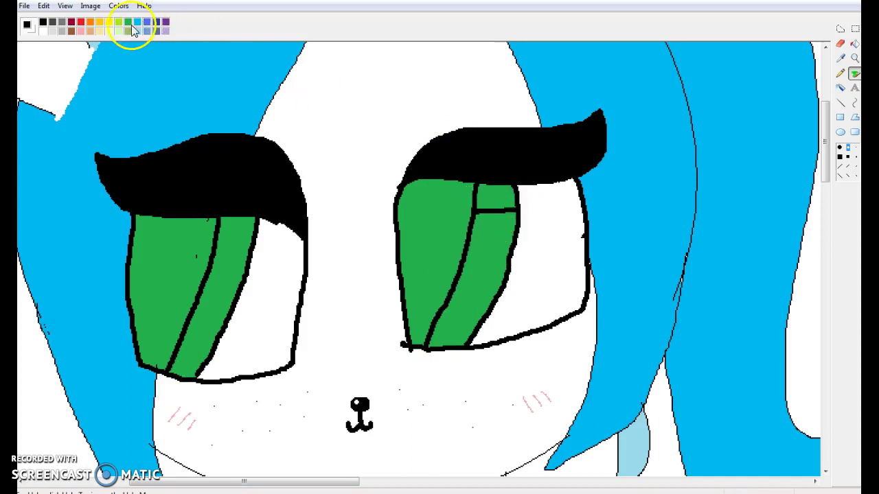
- Draw short thin olive-green lines across the narrow green iris strips of both eyes
click(128, 32)
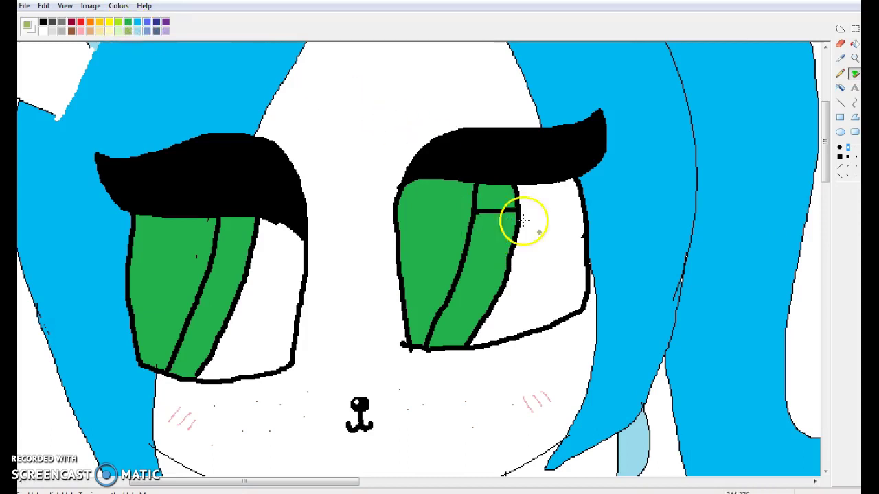
click(841, 103)
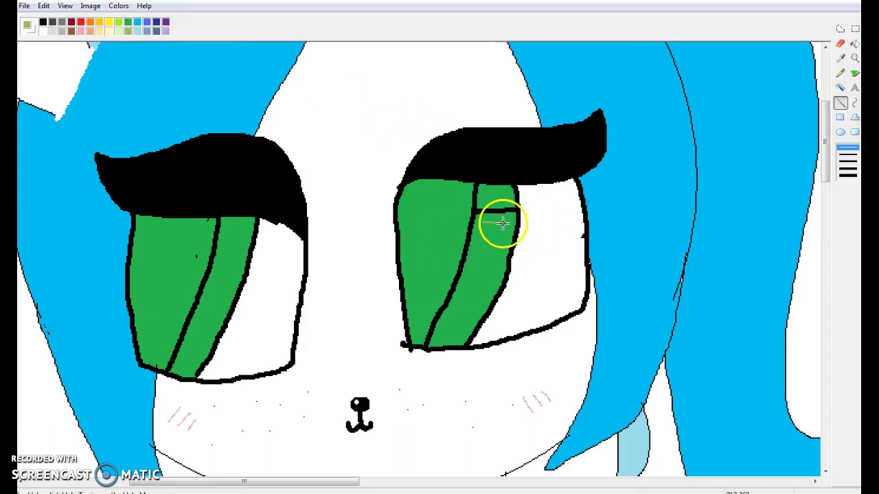
drag(481, 240, 494, 277)
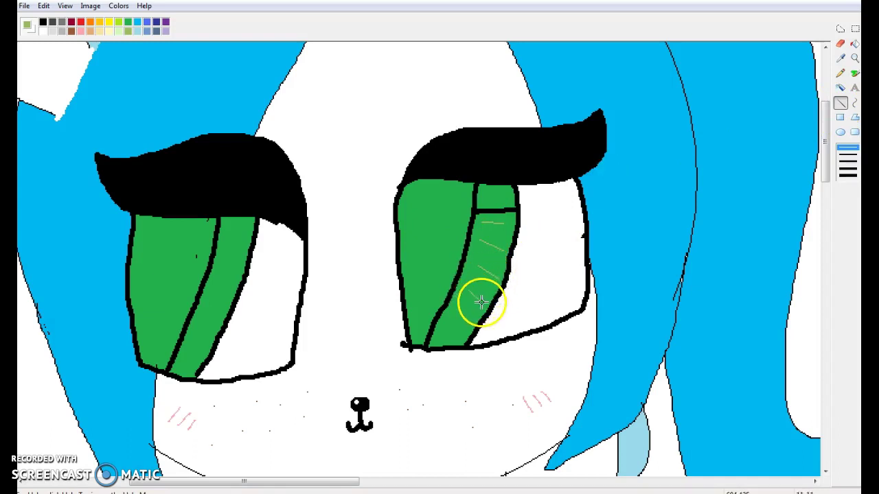
mouse_move(451, 310)
mouse_down()
mouse_move(461, 324)
mouse_move(457, 341)
mouse_up()
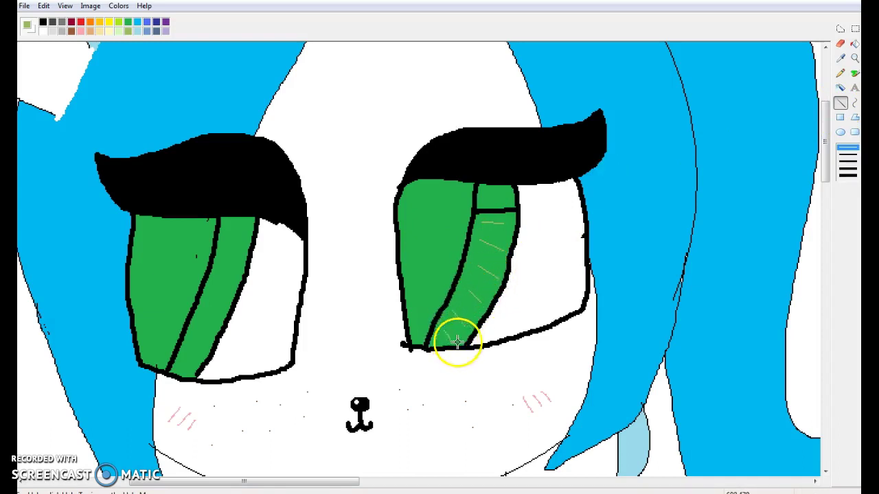
mouse_move(229, 229)
mouse_down()
mouse_move(250, 228)
mouse_move(236, 284)
mouse_move(195, 367)
mouse_up()
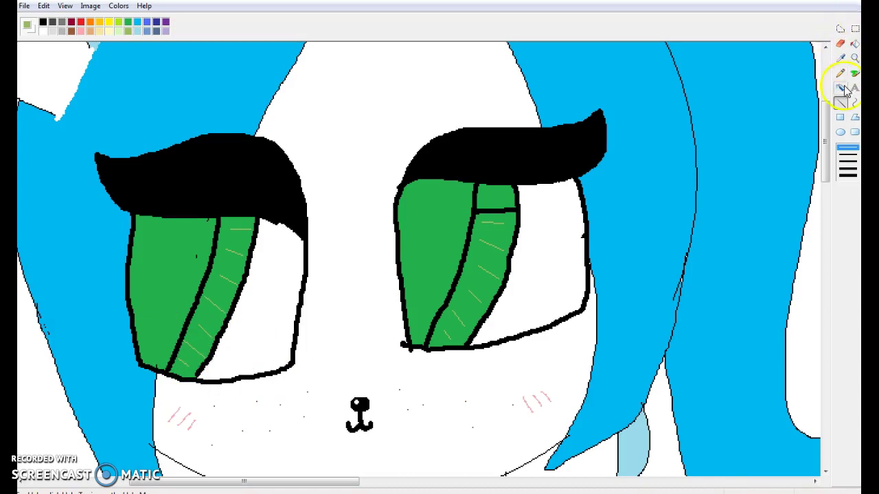
- Brush a short black line across the top of the ear-side eye's narrow strip, and fill both eyes' upper and wide iris sections with black
click(855, 74)
click(43, 25)
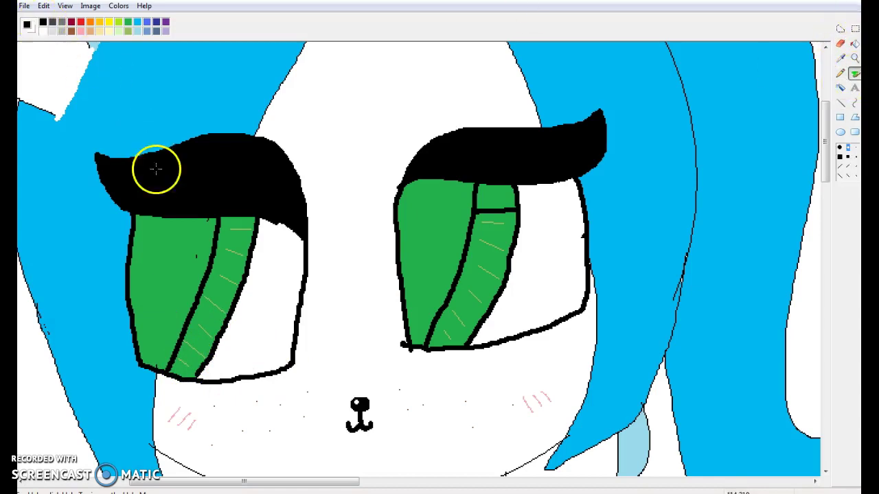
drag(221, 233, 250, 234)
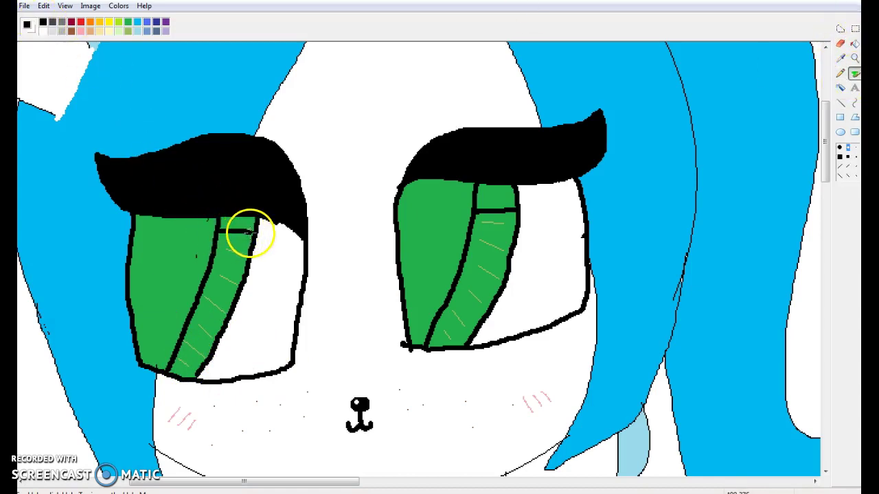
click(854, 45)
click(496, 200)
click(457, 203)
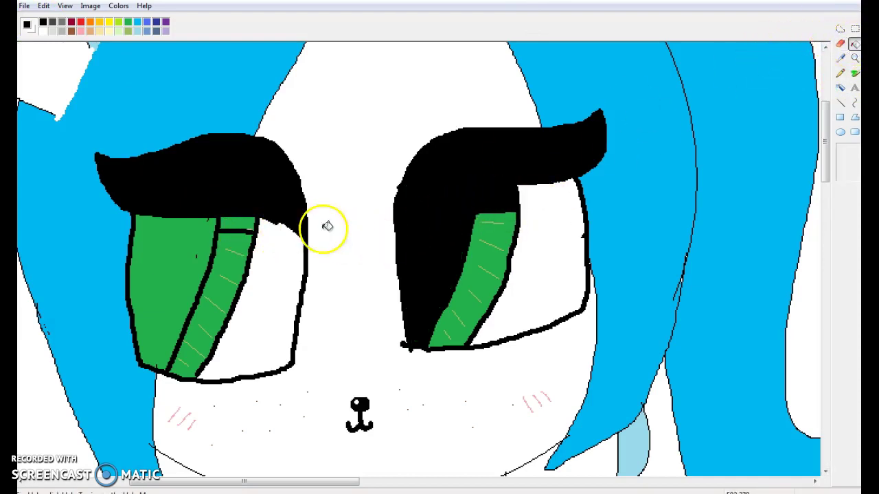
click(224, 226)
click(210, 238)
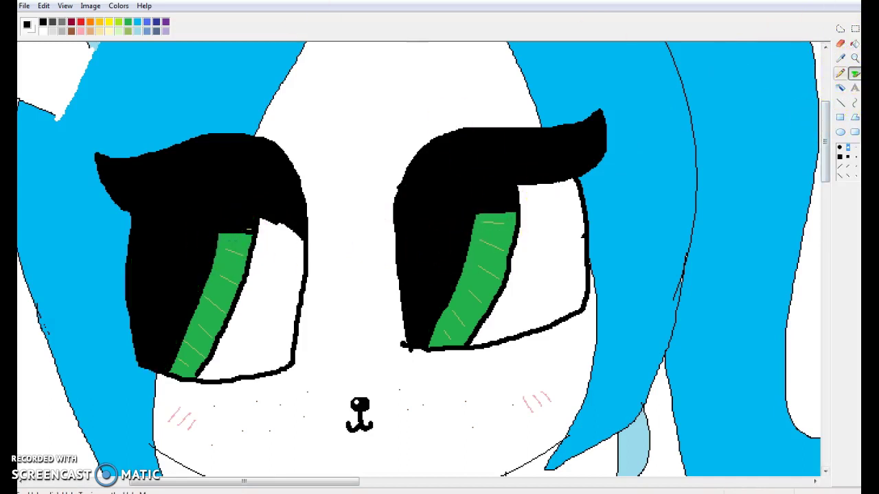
- Brush a white oval highlight and a smaller white dot onto the black part of each eye
click(43, 31)
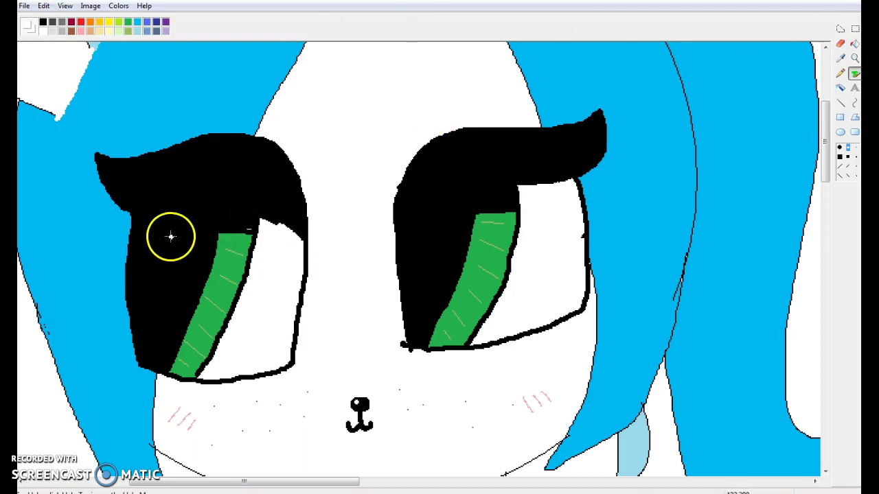
drag(149, 231, 146, 233)
click(176, 267)
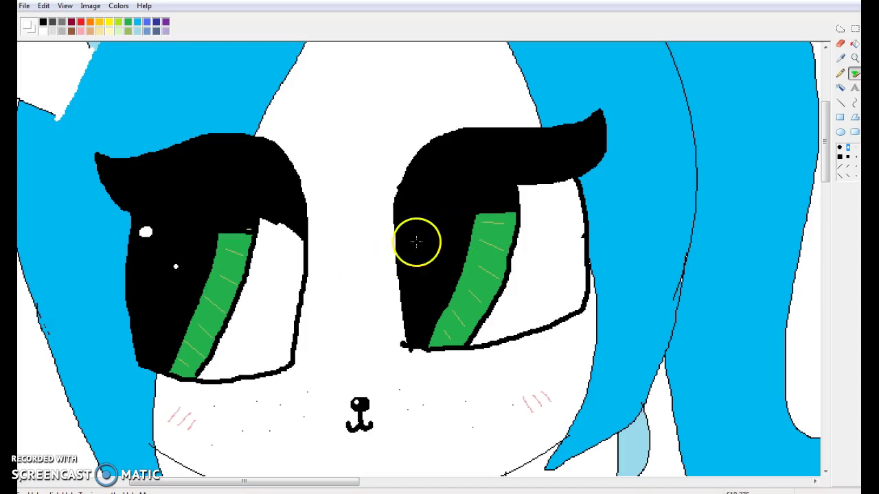
drag(413, 216, 420, 215)
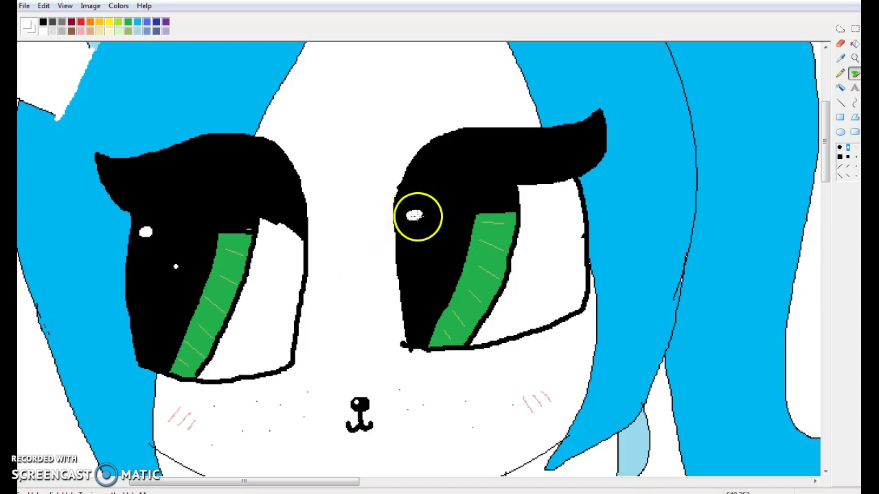
click(449, 241)
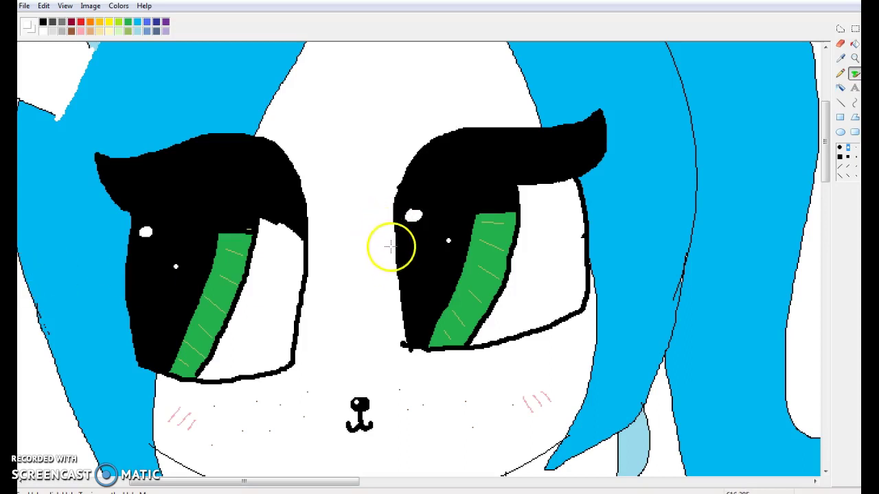
- Fill both arms, the neck, the face and the white part of the lower ear with pale tan
scroll(460, 288, down, 3)
scroll(458, 295, down, 2)
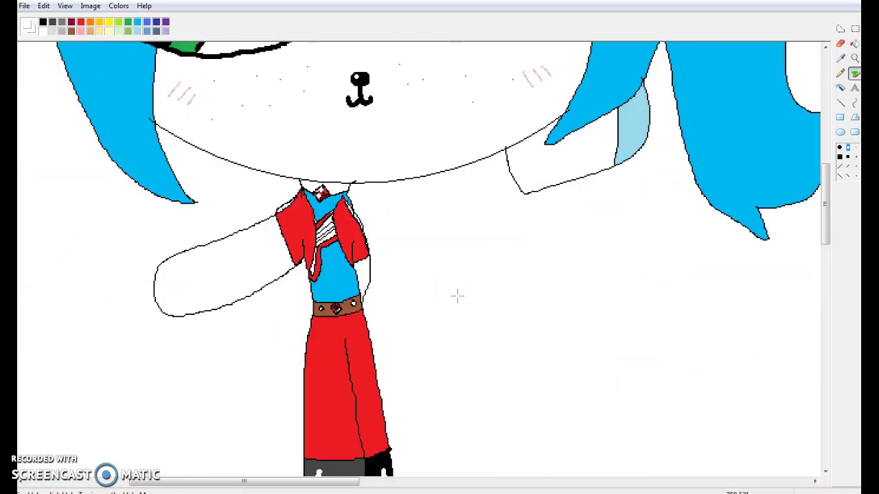
click(855, 46)
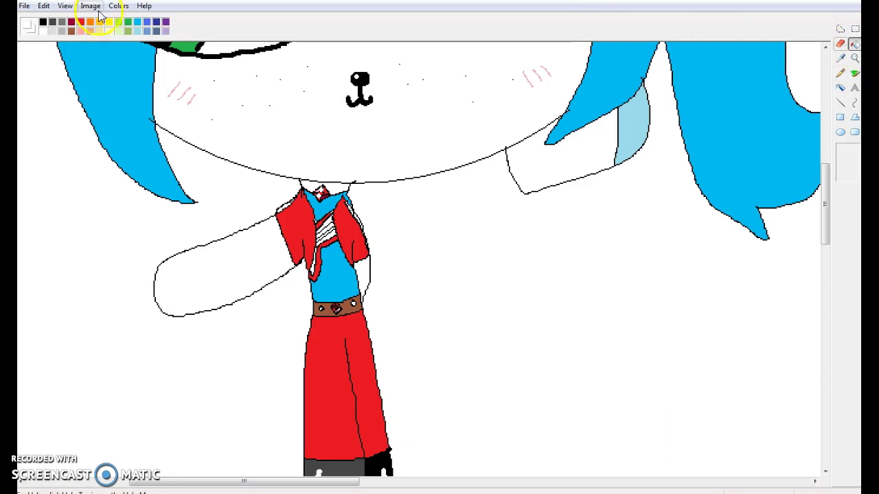
click(229, 273)
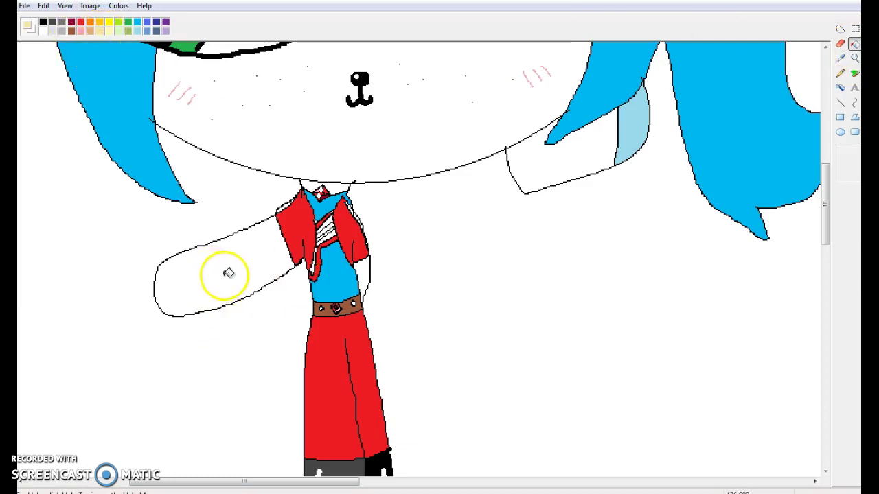
click(363, 272)
click(333, 187)
click(334, 187)
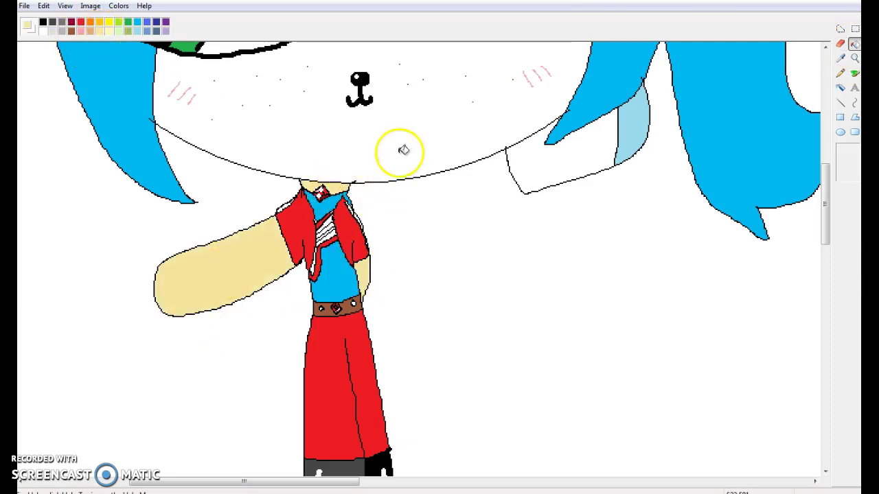
click(399, 158)
click(551, 165)
- Fill the small hair tie at the base of the ponytail with red
scroll(542, 206, up, 10)
scroll(529, 237, down, 20)
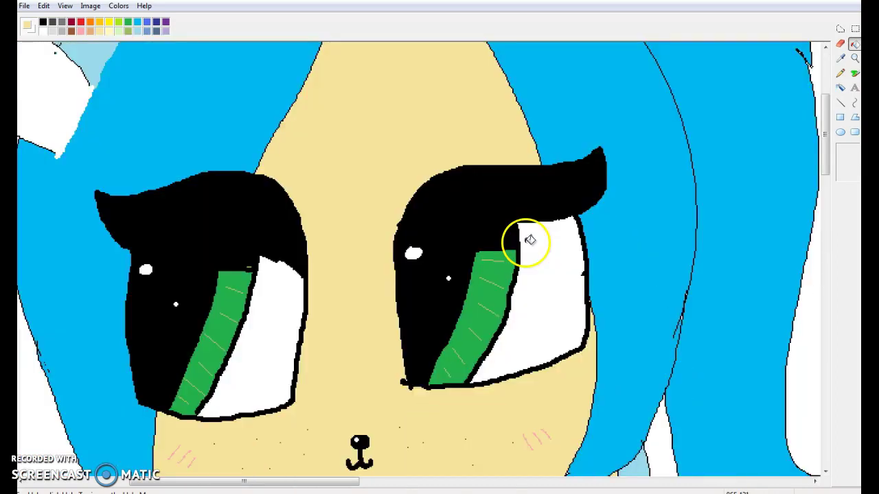
scroll(526, 219, up, 15)
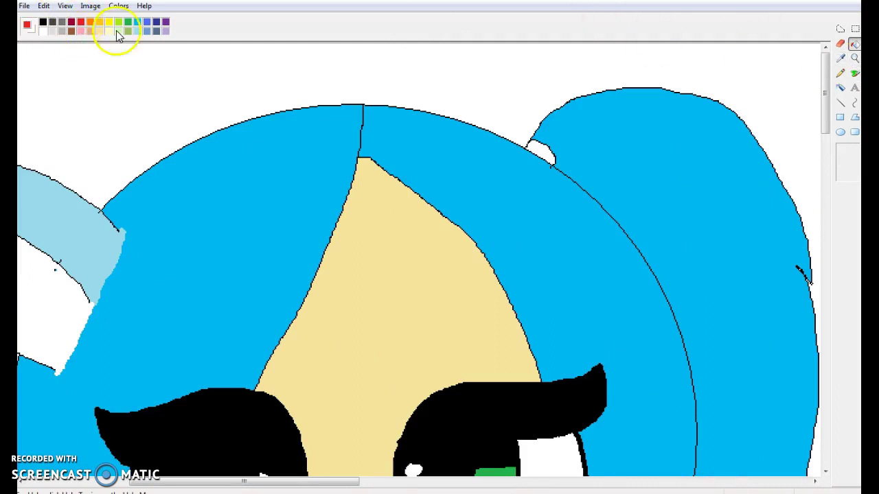
click(544, 153)
- Airbrush pale blue highlight bands across the hair on both sides of the head
click(855, 59)
click(850, 167)
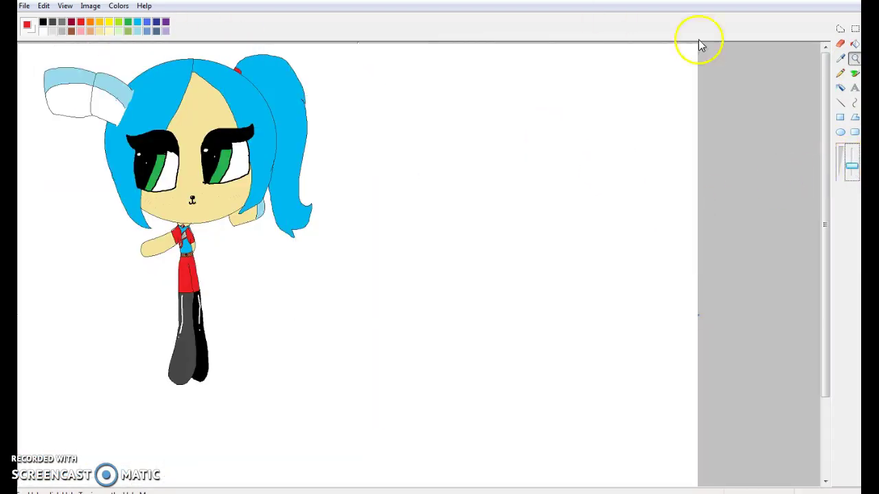
click(243, 160)
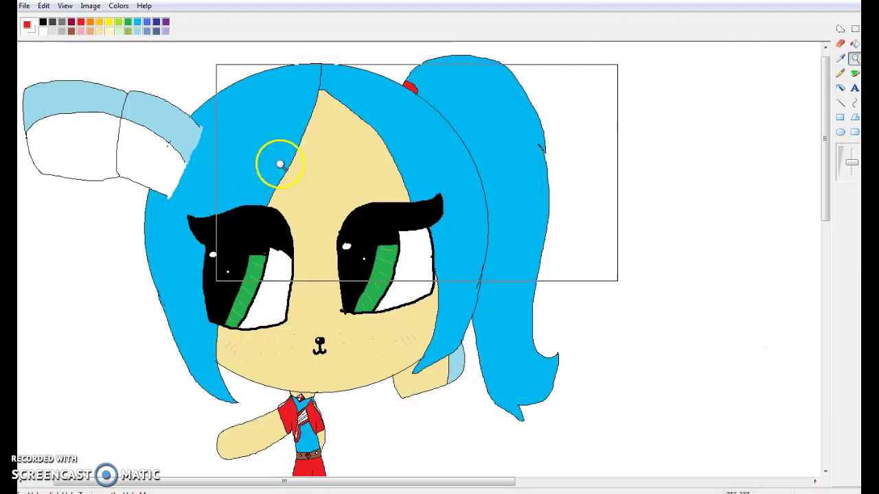
click(841, 88)
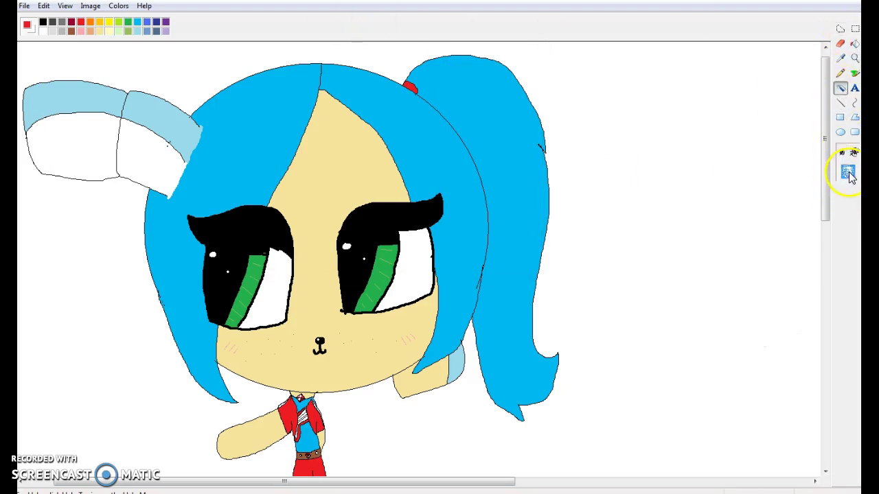
drag(389, 133, 446, 114)
drag(440, 264, 488, 255)
drag(445, 318, 458, 320)
mouse_move(198, 168)
mouse_down()
mouse_move(200, 157)
mouse_move(268, 172)
mouse_up()
drag(161, 296, 208, 303)
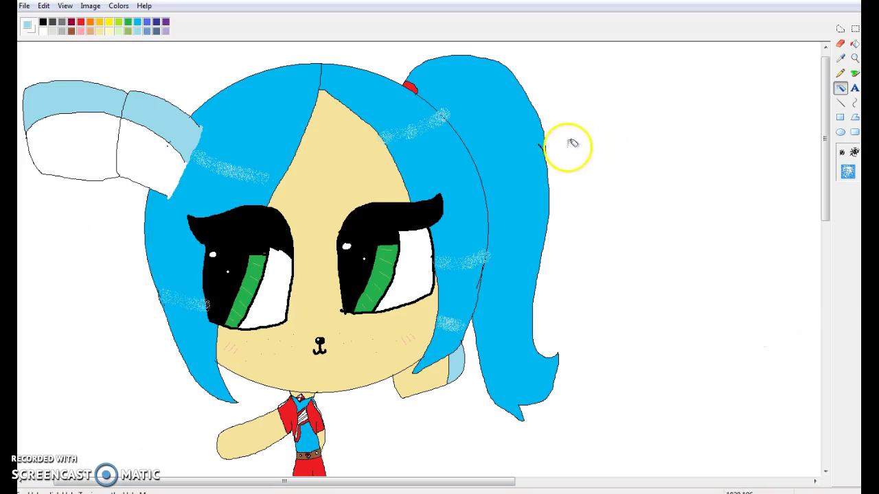
- Airbrush three pale blue highlight bands across the ponytail
drag(518, 105, 485, 146)
mouse_move(515, 222)
mouse_down()
mouse_move(499, 243)
mouse_move(534, 231)
mouse_up()
mouse_move(484, 275)
mouse_down()
mouse_move(498, 317)
mouse_move(528, 326)
mouse_up()
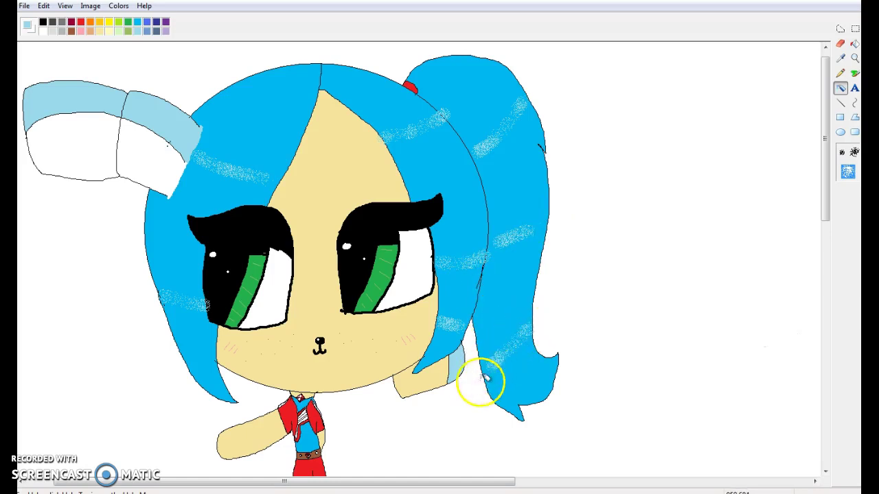
- Recolour the tan part of the lower ear behind the head with a white fill
scroll(447, 395, down, 3)
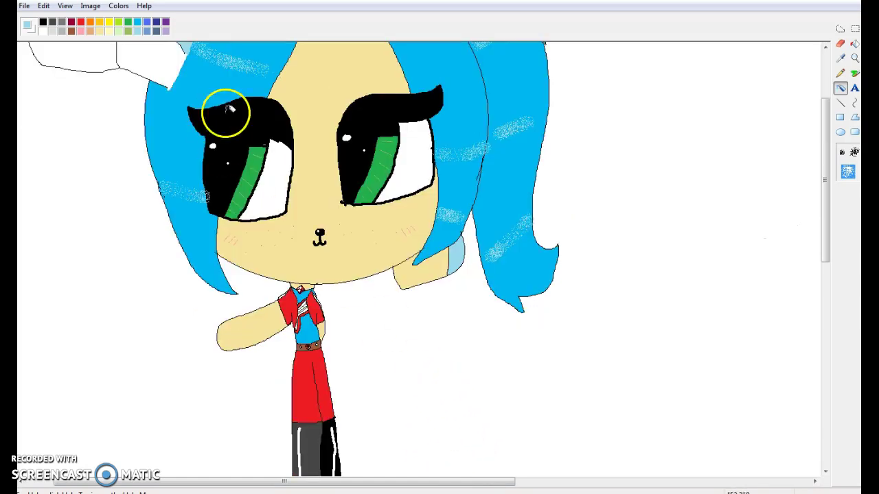
mouse_move(176, 60)
mouse_down()
mouse_move(149, 29)
mouse_move(123, 44)
mouse_up()
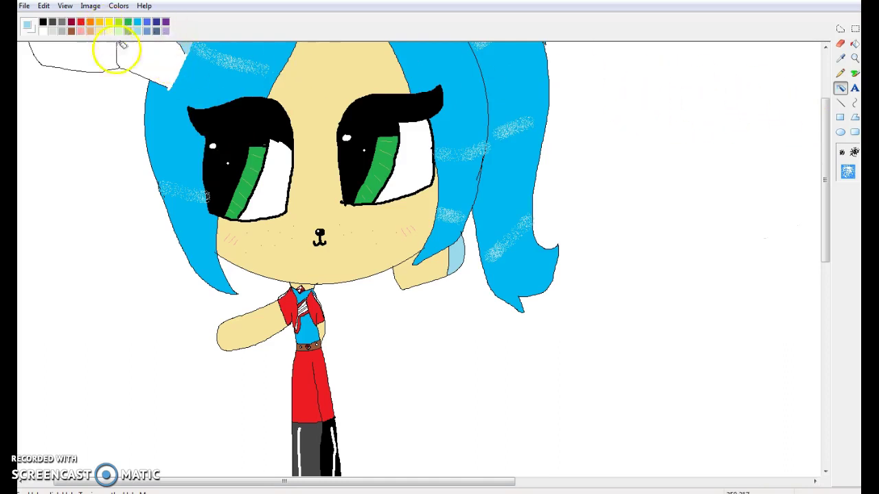
click(43, 31)
mouse_move(447, 275)
mouse_down()
mouse_move(414, 278)
mouse_move(436, 275)
mouse_up()
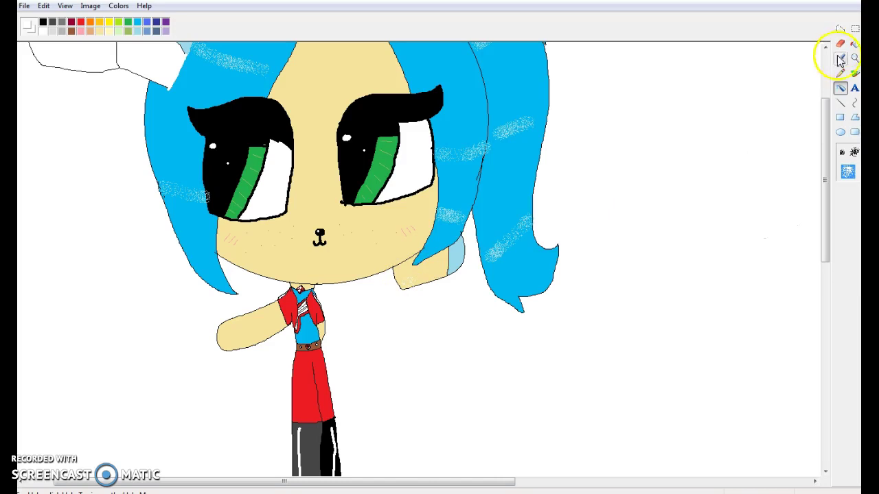
click(854, 43)
click(418, 264)
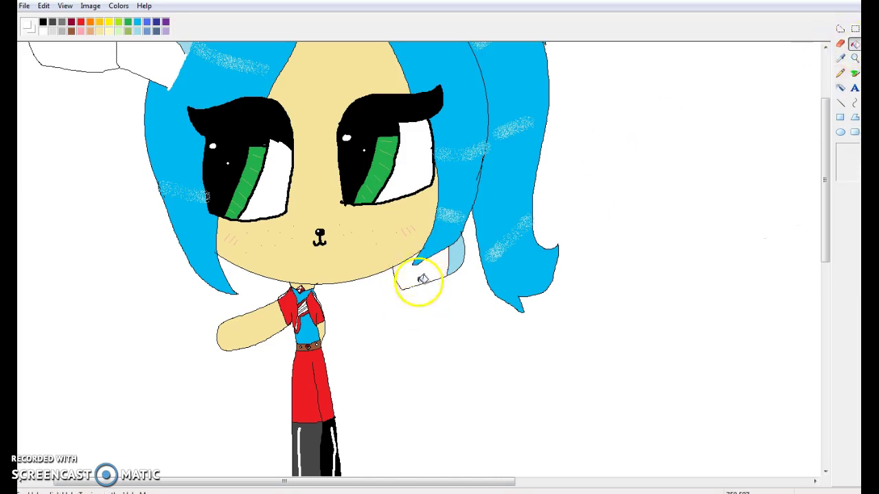
scroll(414, 263, up, 3)
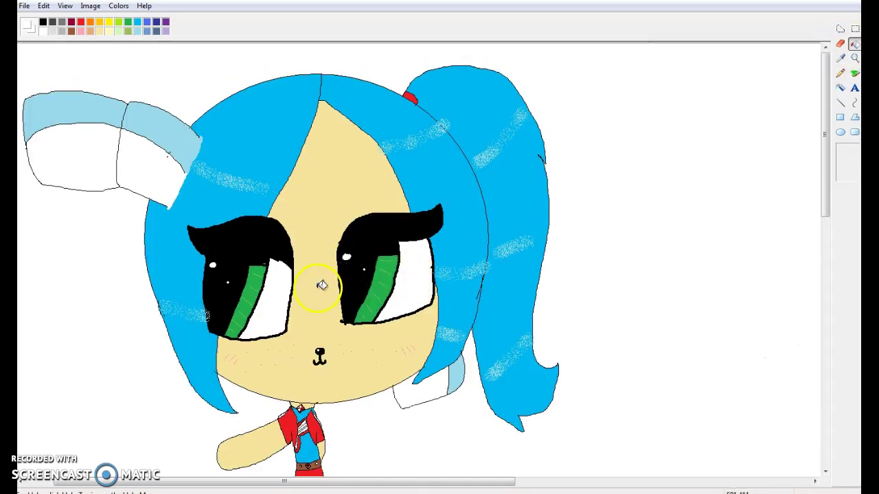
- Switch to the browser, replay the YouTube video "Nightcore - It's Over When It's Over", and return to the drawing
key(alt+Tab)
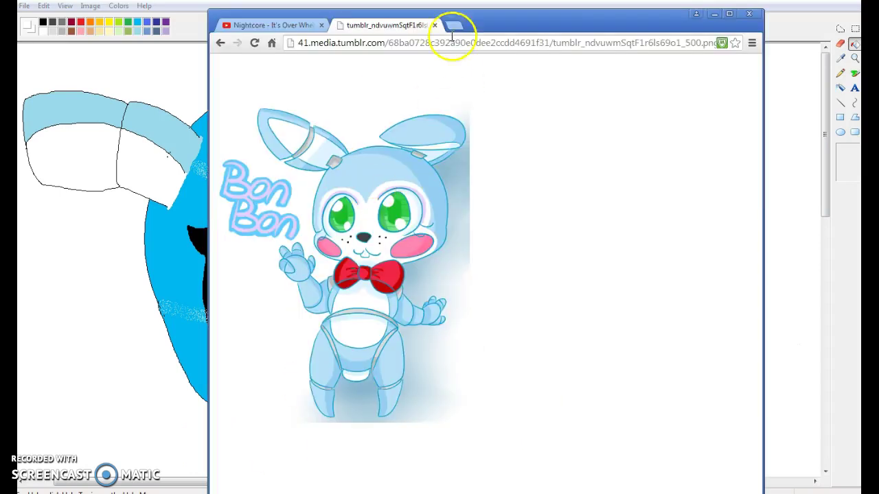
click(265, 26)
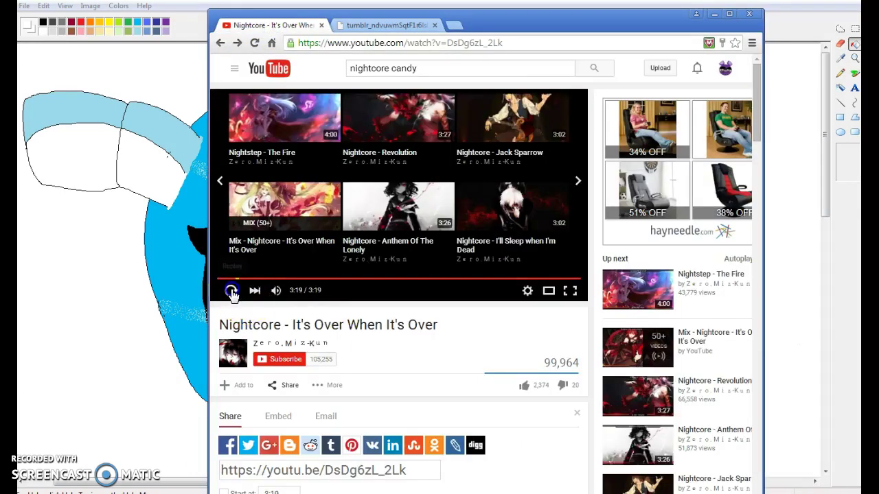
click(232, 291)
key(super+Down)
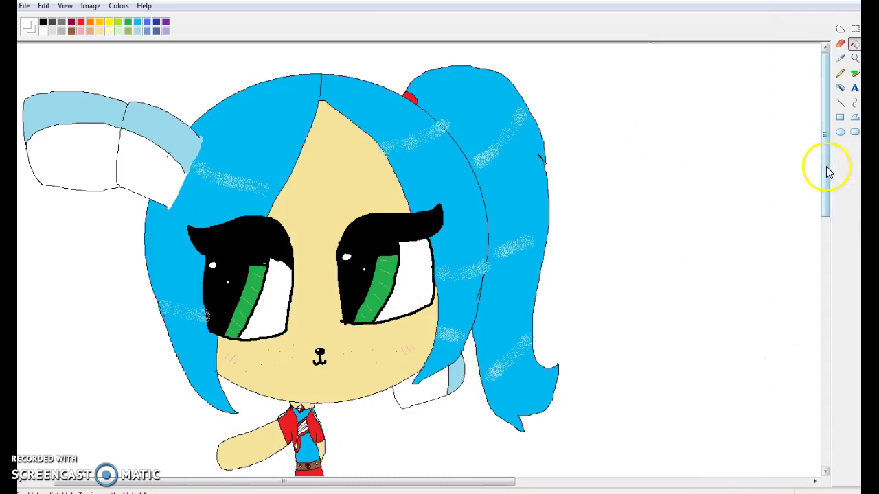
drag(828, 168, 802, 165)
drag(613, 211, 613, 212)
click(94, 359)
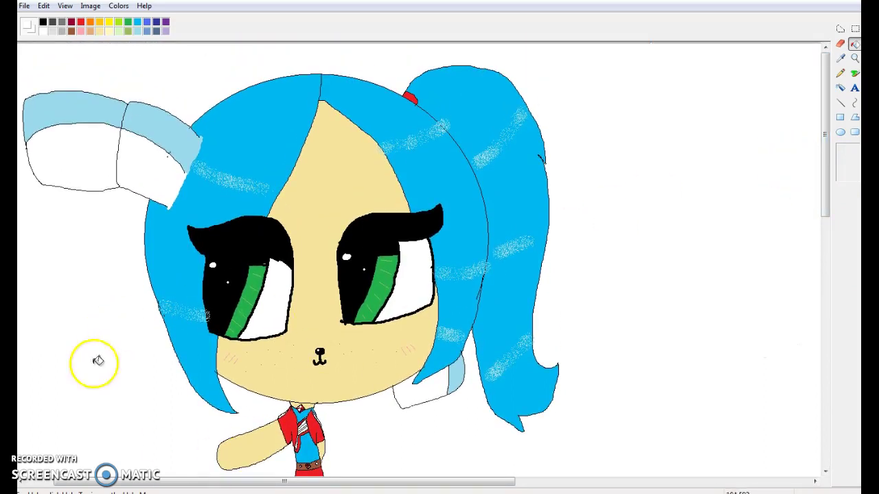